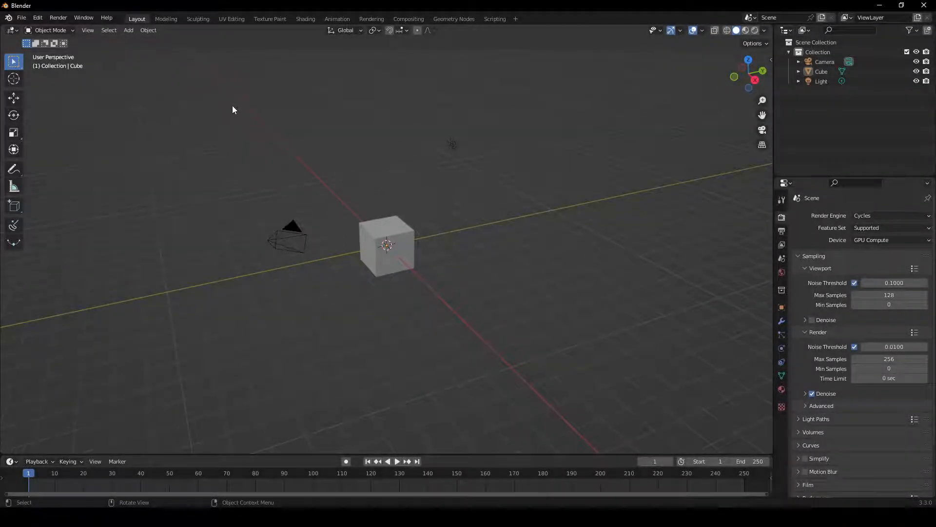
# Step: Delete the default cube, camera and light, and switch to the top orthographic view
pyautogui.moveTo(247, 99); pyautogui.dragTo(546, 337)
pyautogui.press('Delete')
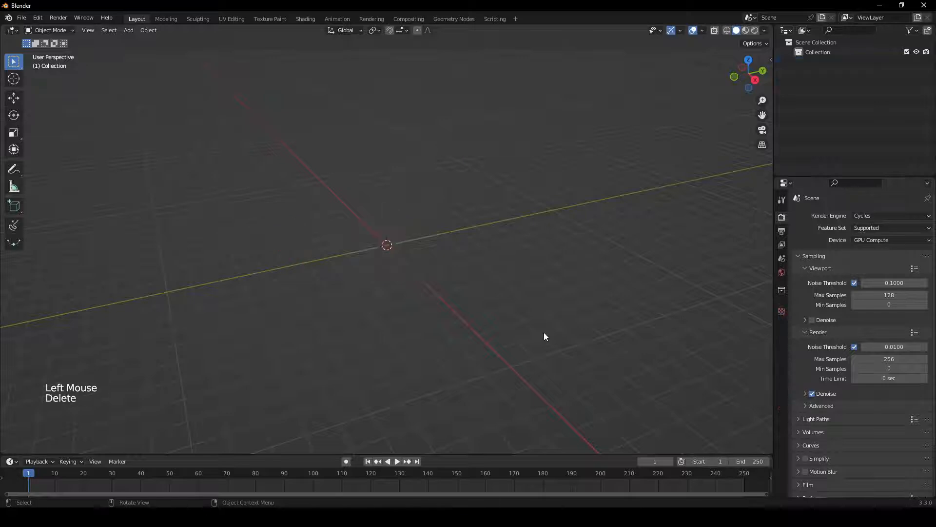
pyautogui.press('KP_7')
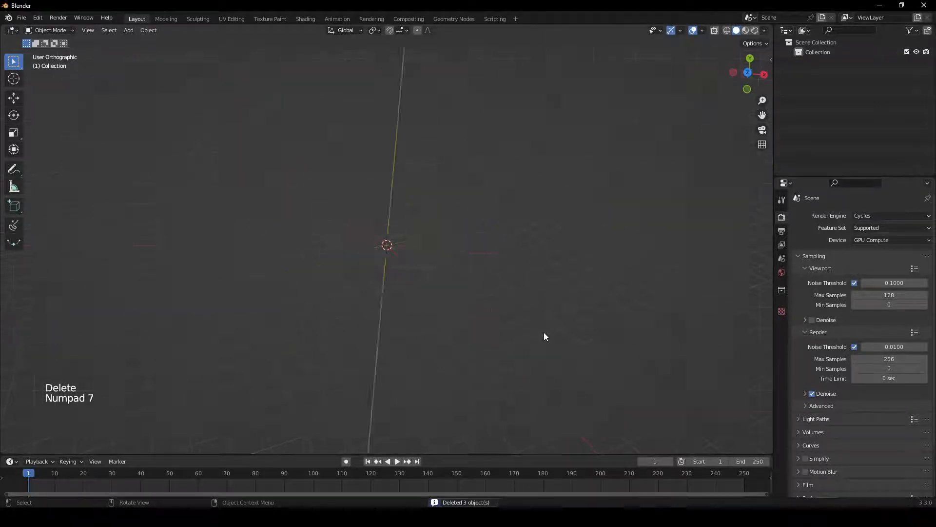
# Step: Add a mesh circle with a radius of 3 m at the world origin
pyautogui.hotkey('shift', 'a')
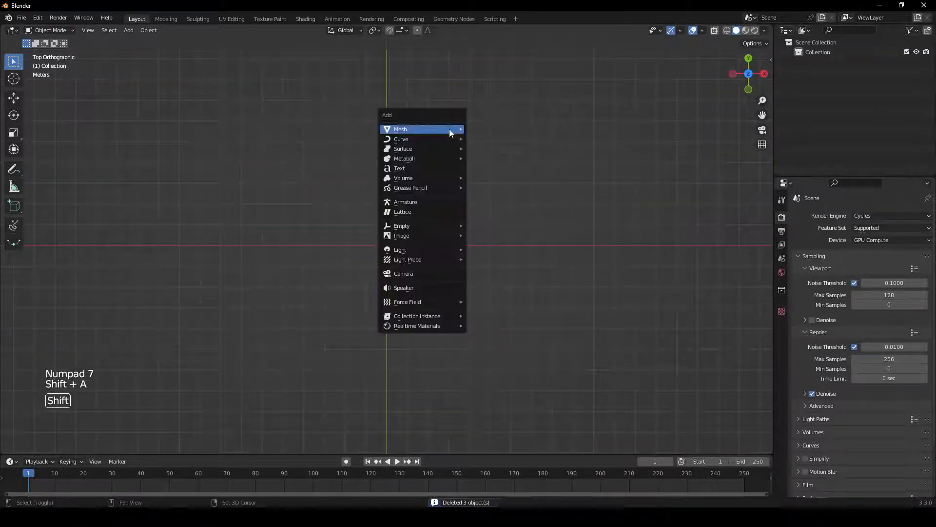
pyautogui.moveTo(449, 129)
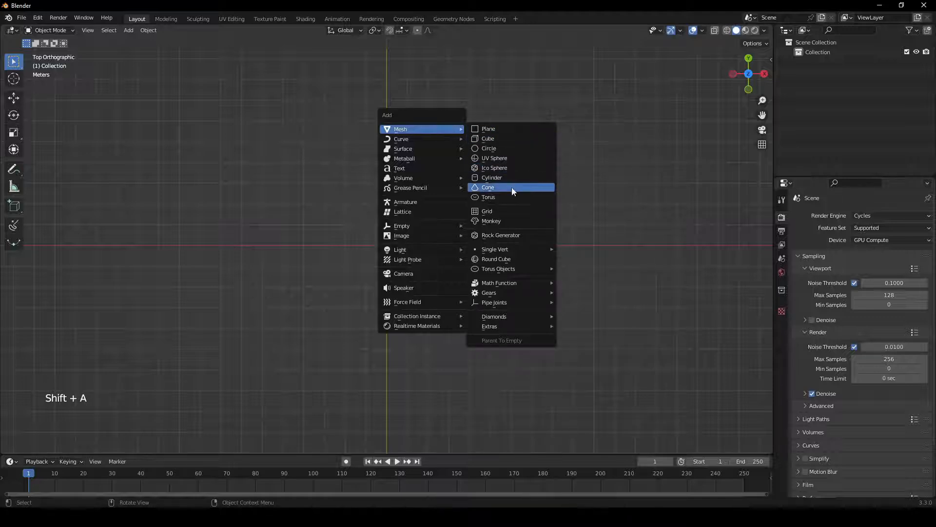
pyautogui.click(524, 147)
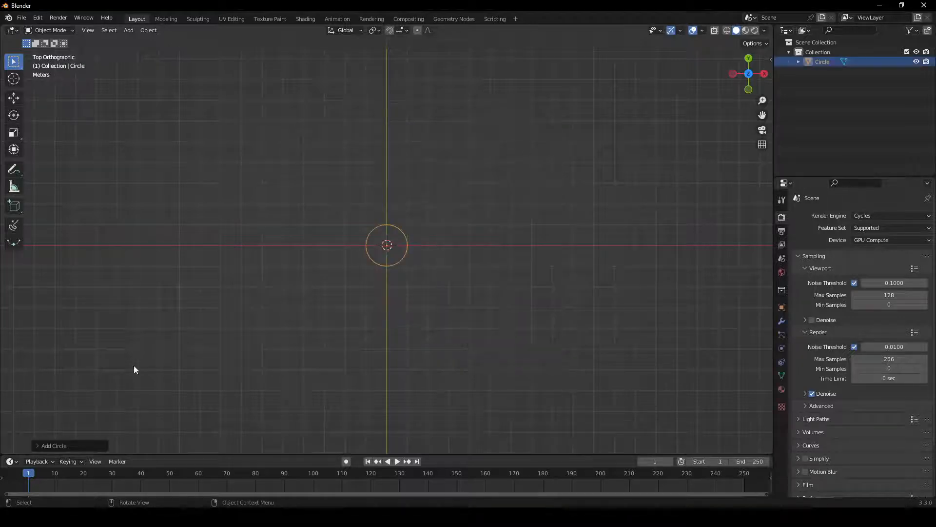
pyautogui.click(36, 445)
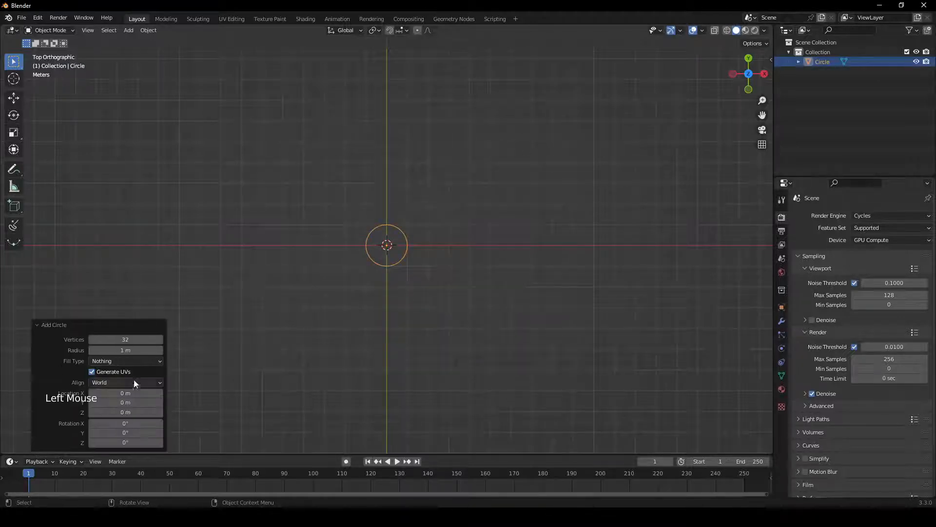
pyautogui.doubleClick(129, 349)
pyautogui.write('3')
pyautogui.press('Return')
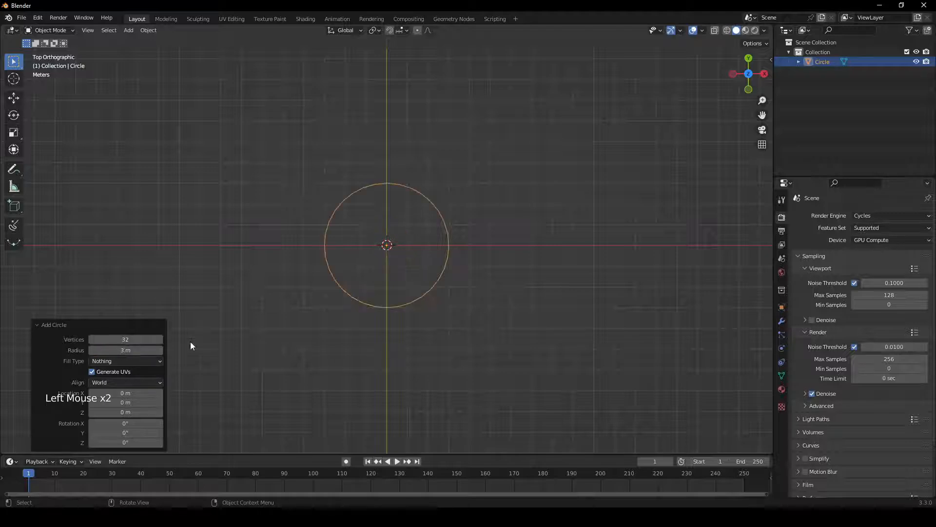
pyautogui.click(192, 280)
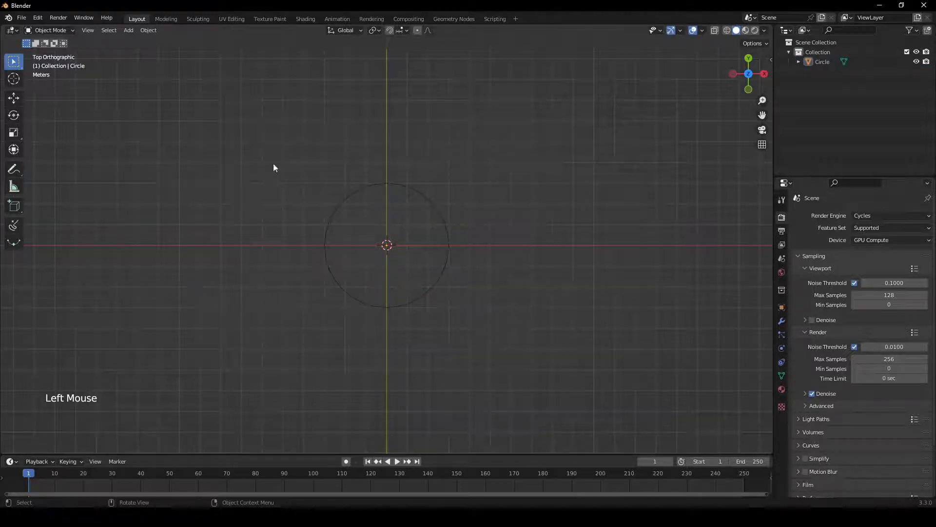
# Step: Fill the circle with a single face in Edit Mode
pyautogui.scroll(2, 268, 260)
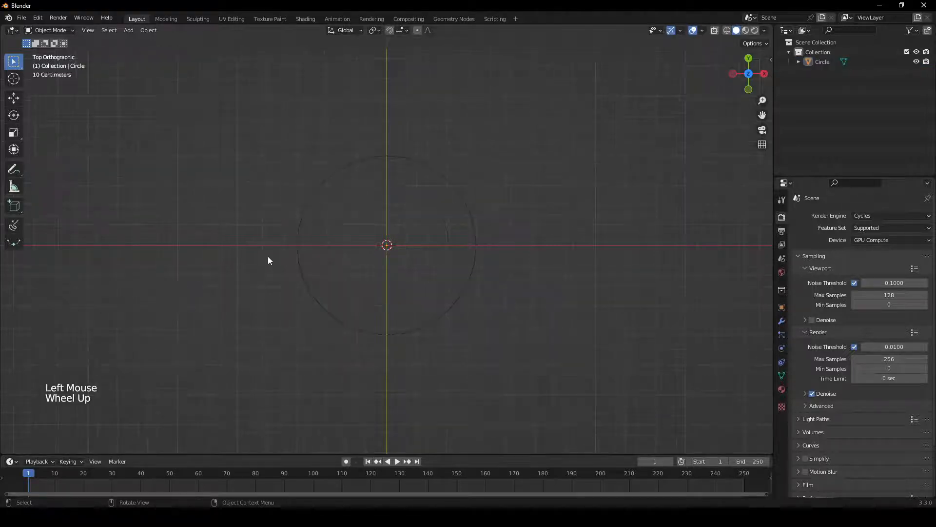
pyautogui.click(307, 201)
pyautogui.press('Tab')
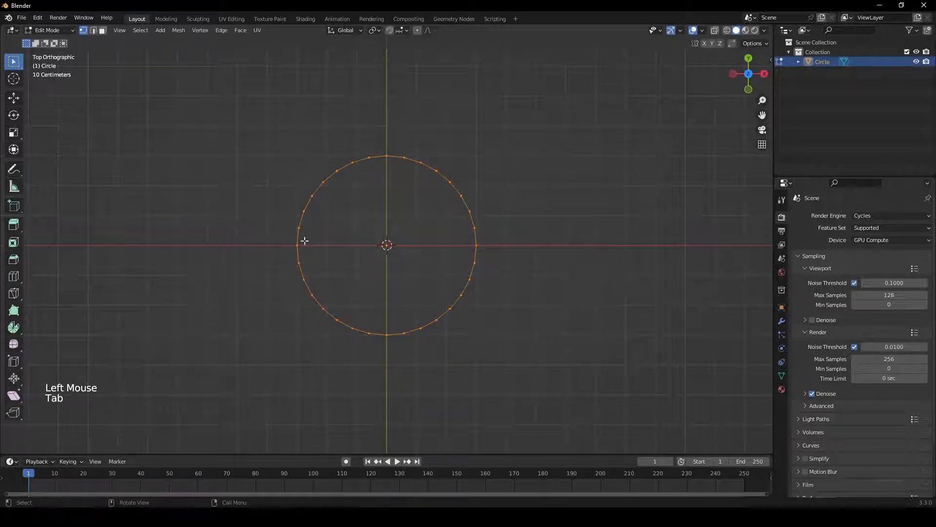
pyautogui.press('f')
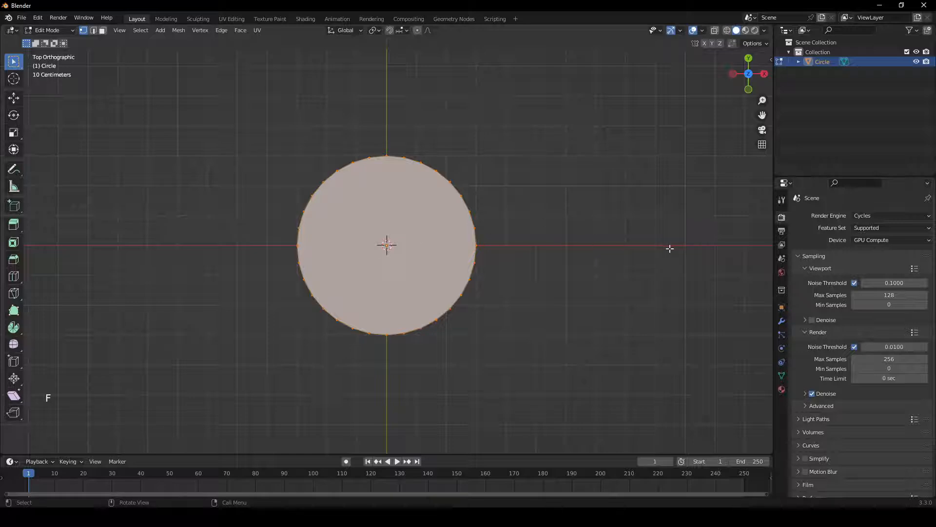
# Step: Inset the circular face with a thickness of 2 m
pyautogui.press('i')
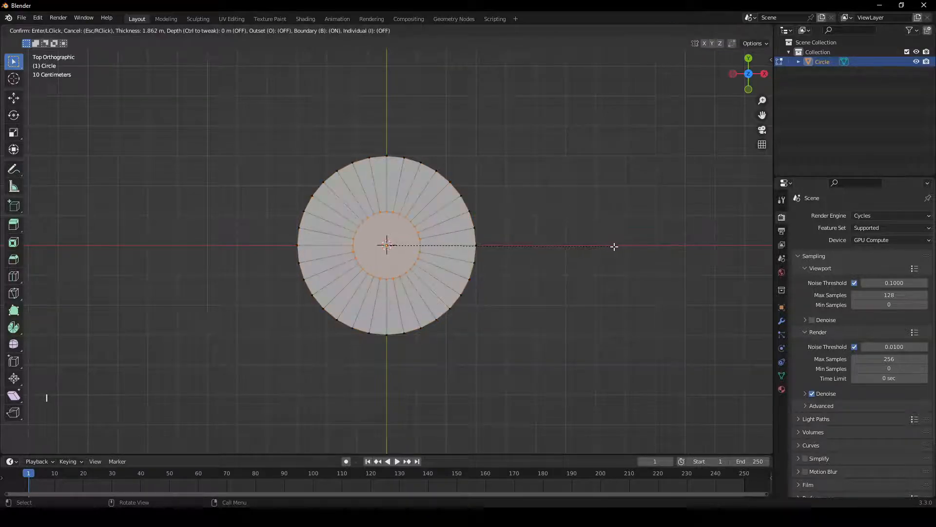
pyautogui.click(614, 246)
pyautogui.click(112, 389)
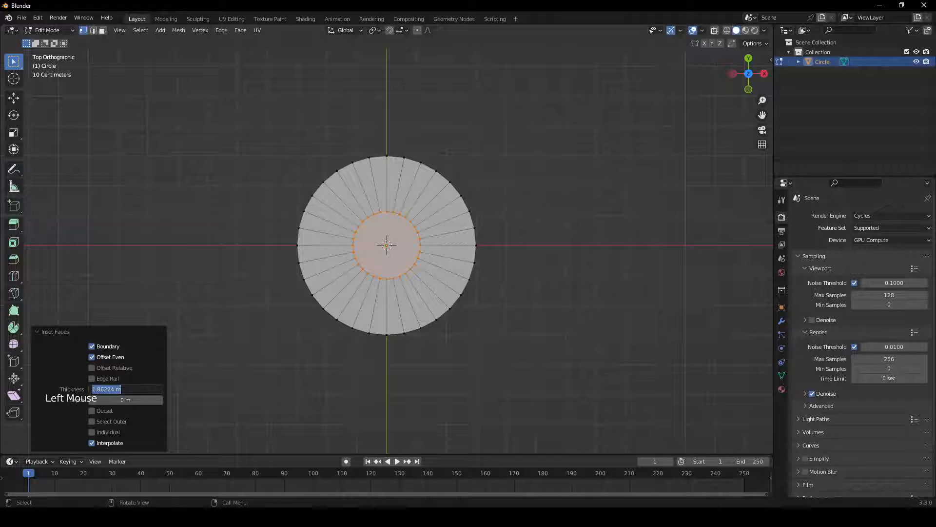
pyautogui.write('2')
pyautogui.press('Return')
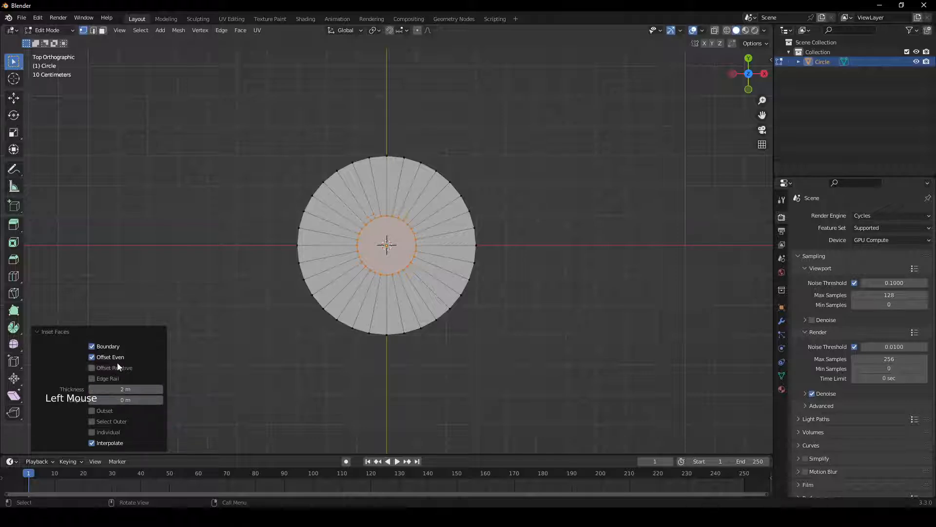
pyautogui.click(192, 289)
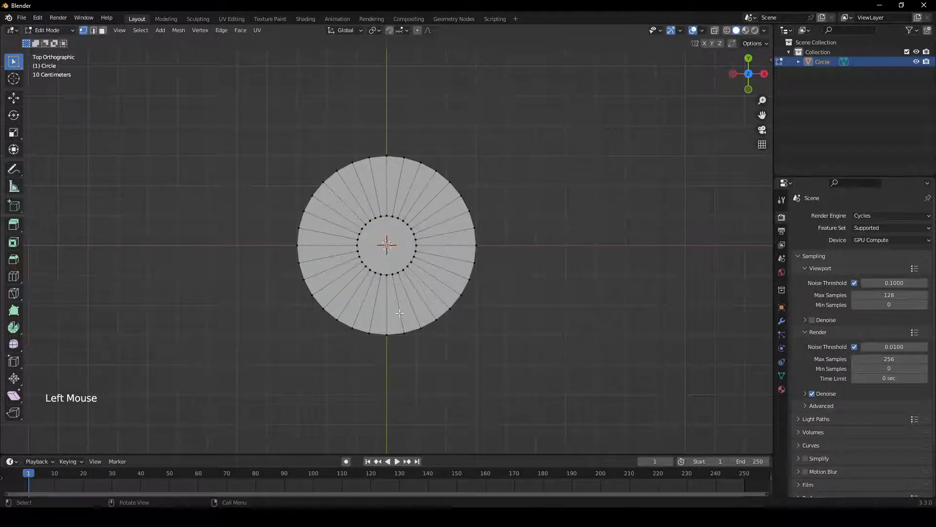
# Step: Delete all faces except the one wedge on the +X side of the negative Y axis, and return to Object Mode
pyautogui.click(97, 31)
pyautogui.click(102, 30)
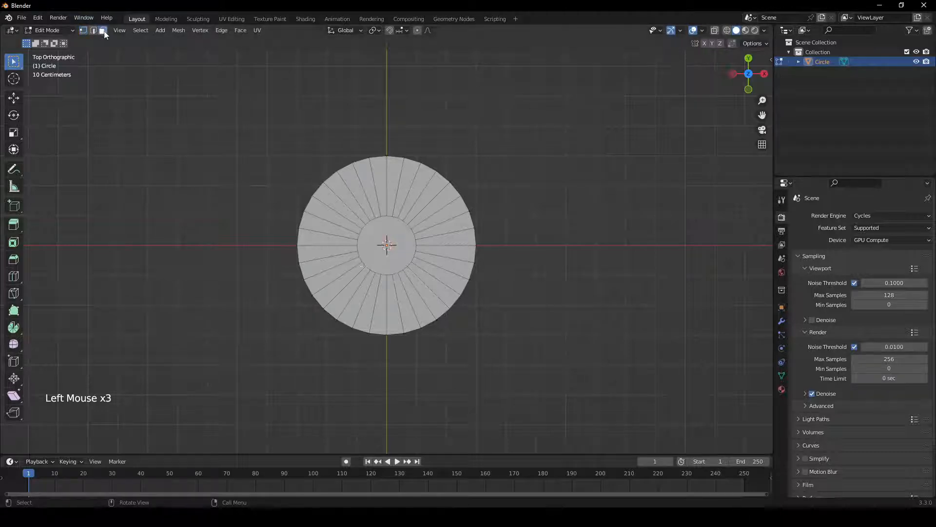
pyautogui.click(396, 319)
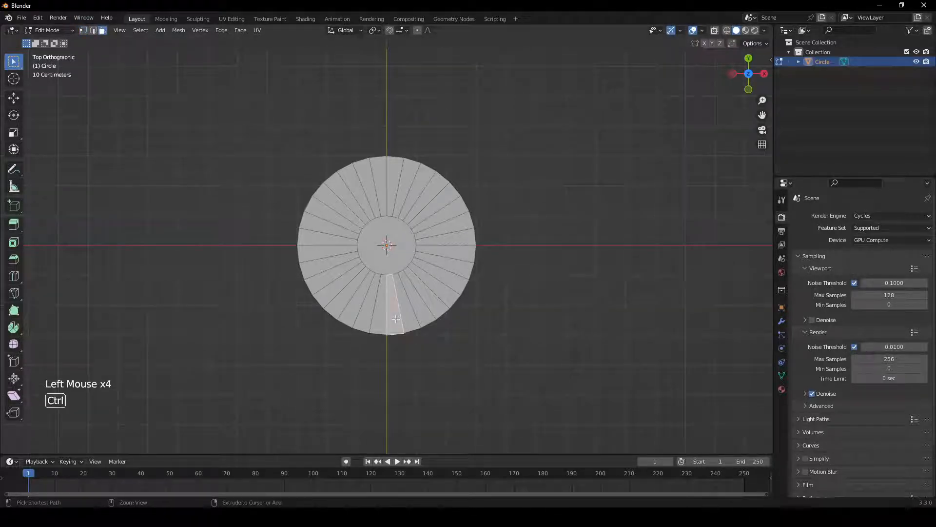
pyautogui.hotkey('ctrl', 'i')
pyautogui.press('Delete')
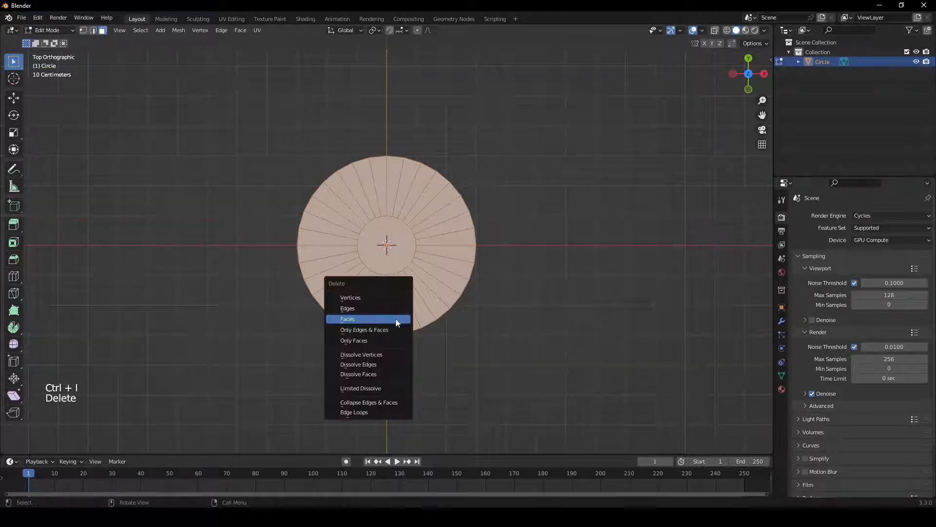
pyautogui.click(396, 319)
pyautogui.press('Tab')
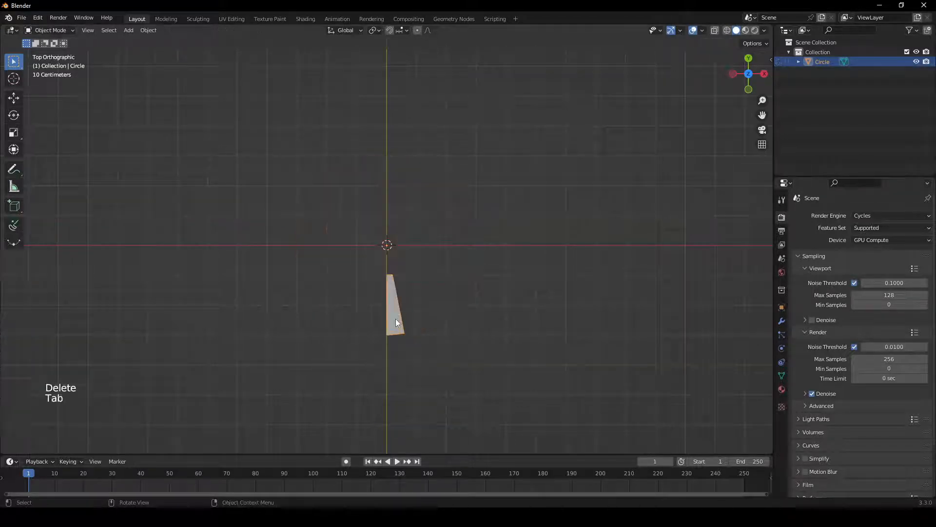
# Step: Rotate the wedge by -360/64 degrees about the global Z axis to centre it on the Y axis
pyautogui.scroll(2, 381, 326)
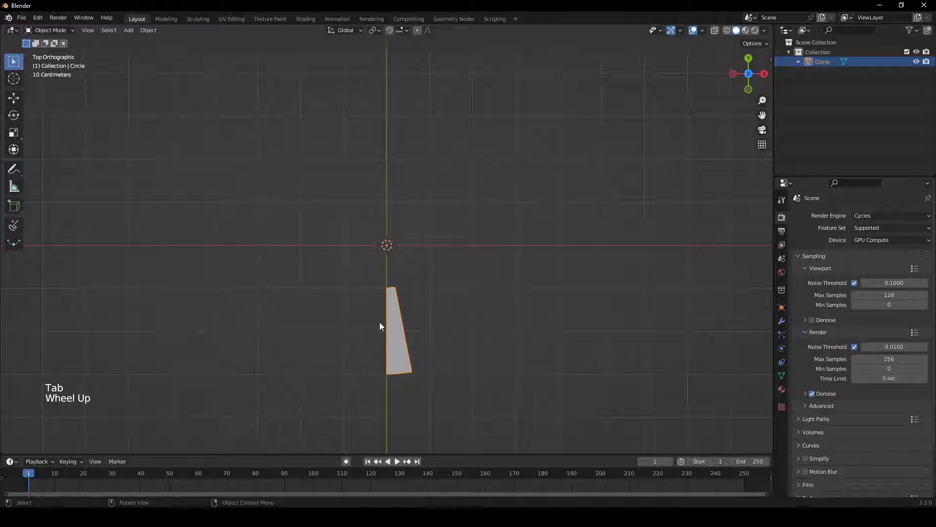
pyautogui.press('r')
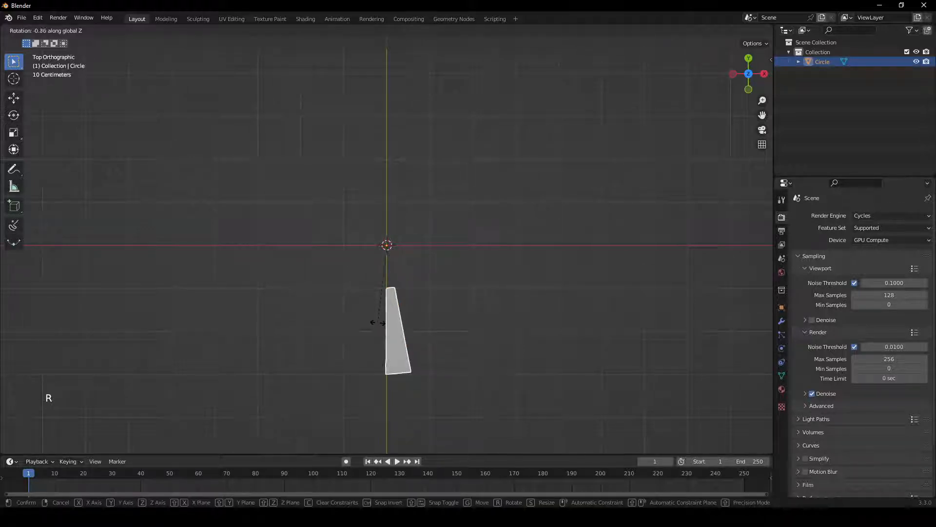
pyautogui.click(370, 323)
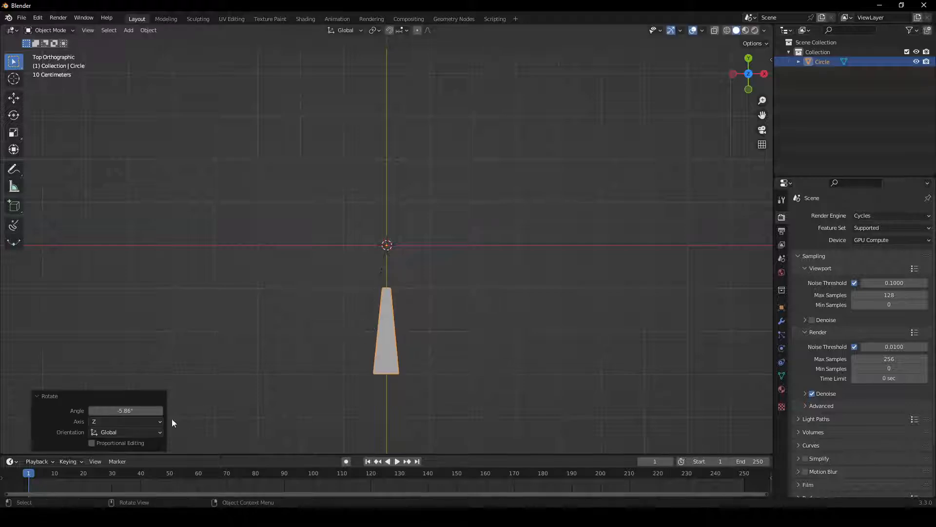
pyautogui.click(126, 410)
pyautogui.write('-36')
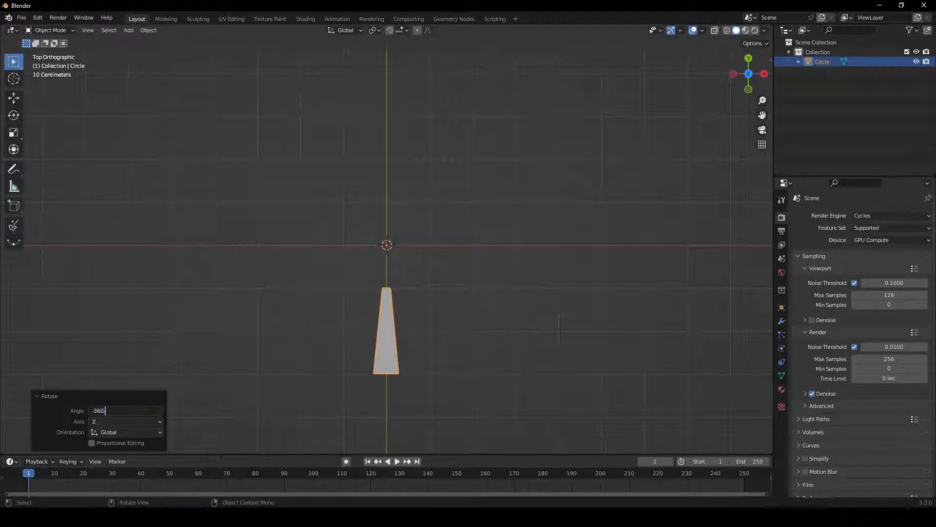
pyautogui.write('0/64')
pyautogui.press('Return')
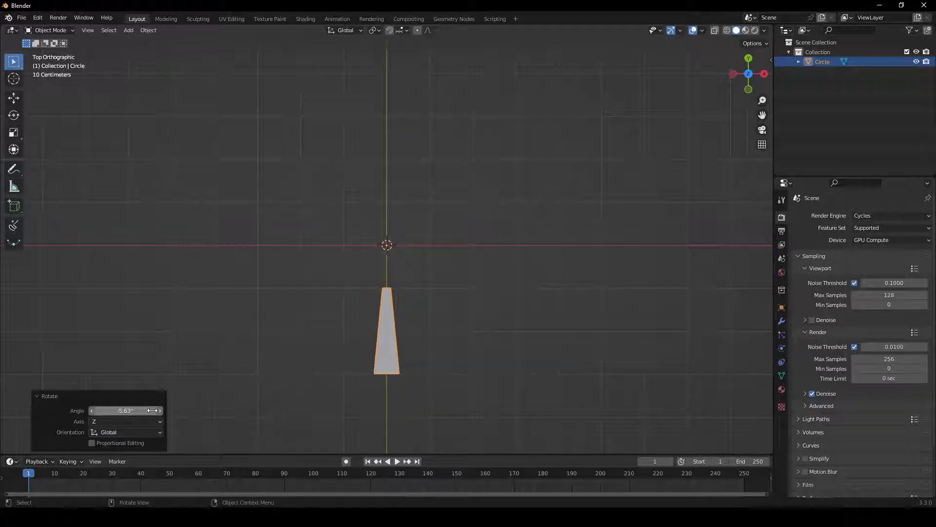
pyautogui.click(355, 292)
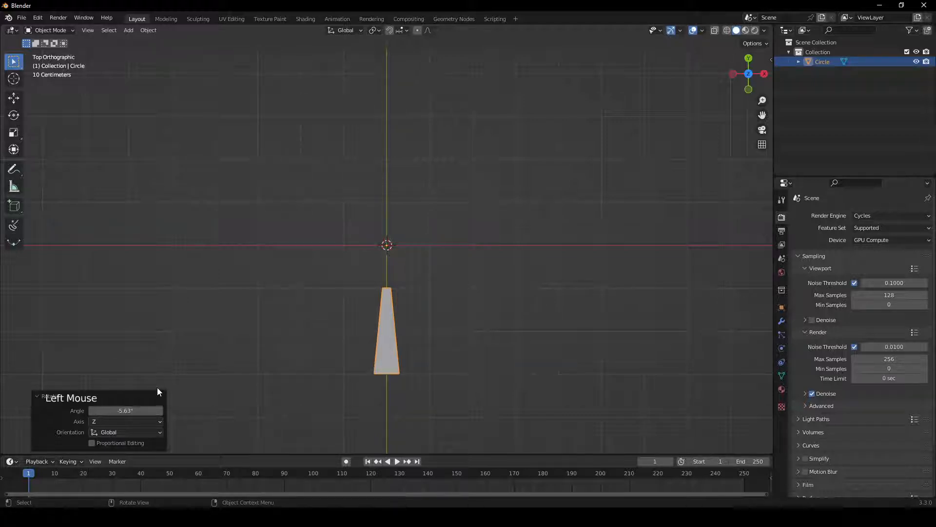
# Step: Apply the location, rotation and scale transforms to the wedge
pyautogui.click(381, 330)
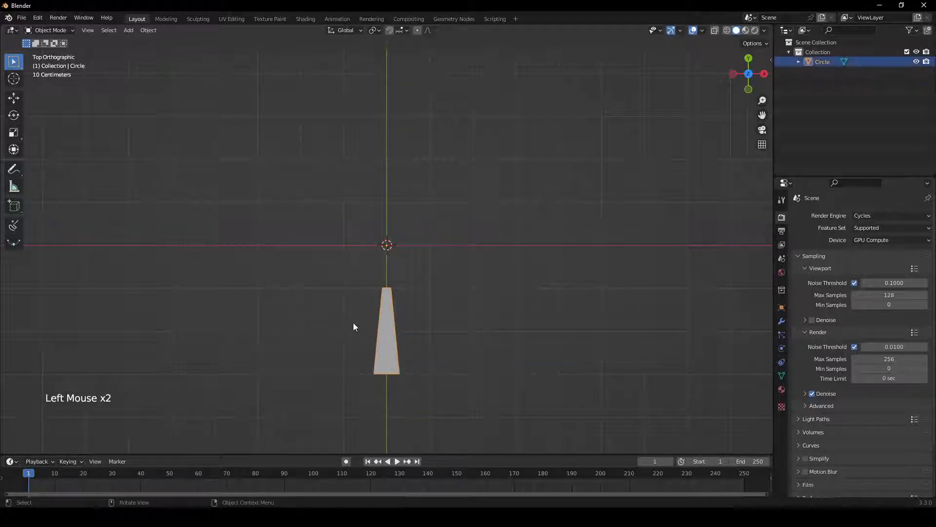
pyautogui.hotkey('ctrl', 'a')
pyautogui.click(302, 305)
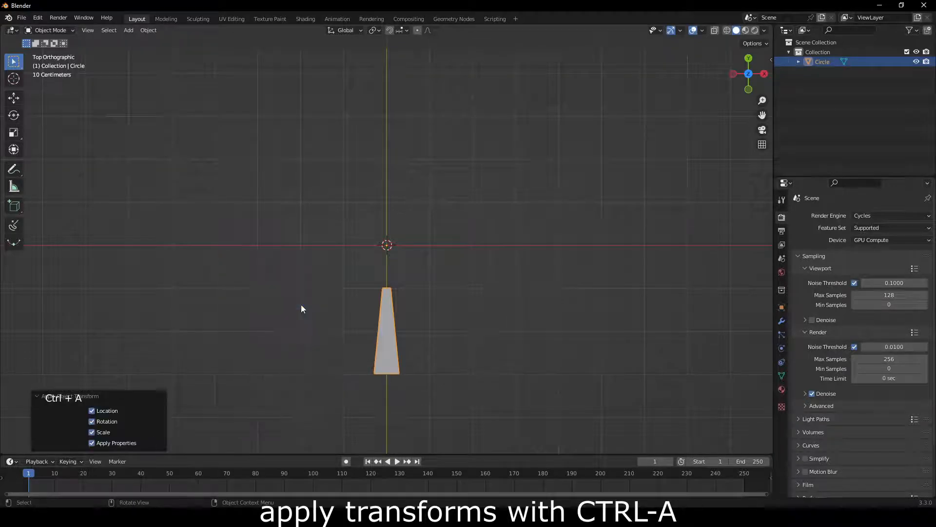
pyautogui.click(301, 308)
pyautogui.click(390, 348)
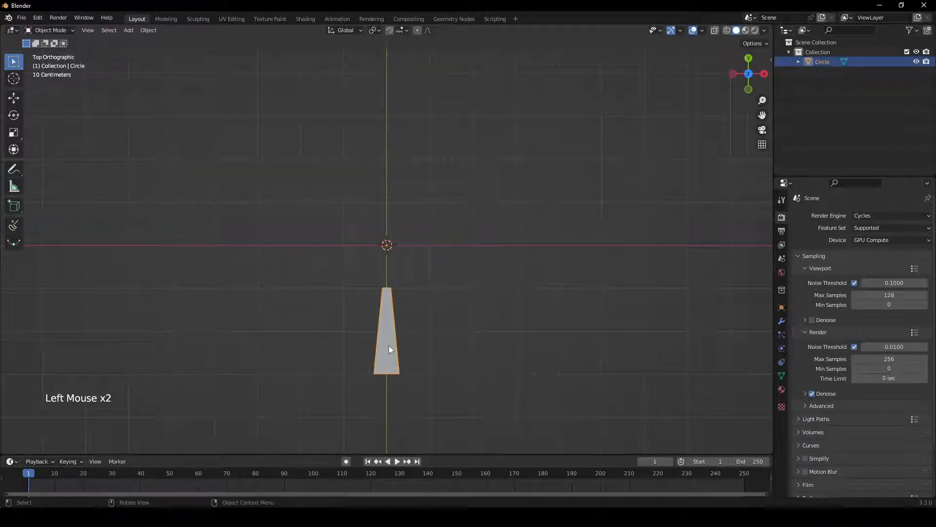
# Step: Extrude the wedge face upward by 0.3 m in Edit Mode, then select the finished block in Object Mode
pyautogui.moveTo(498, 323); pyautogui.dragTo(516, 238, button='middle')
pyautogui.press('Tab')
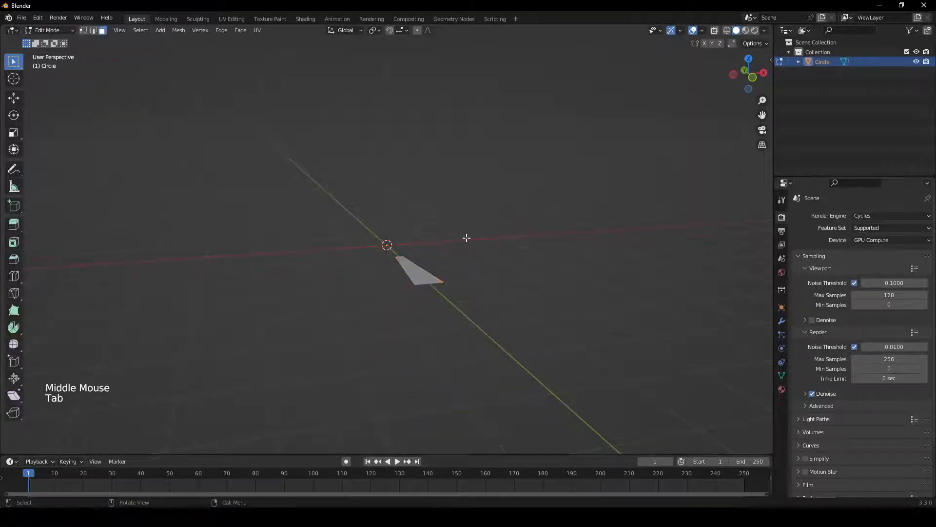
pyautogui.click(419, 274)
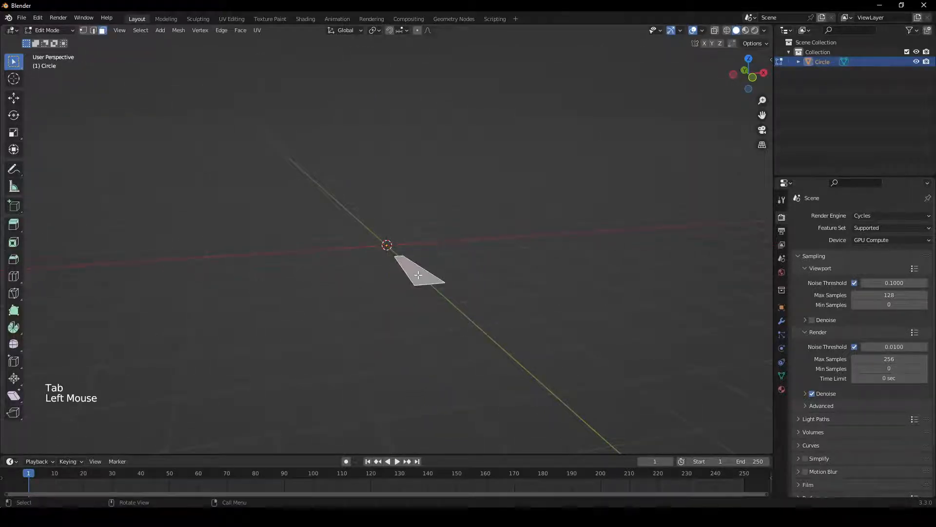
pyautogui.press('e')
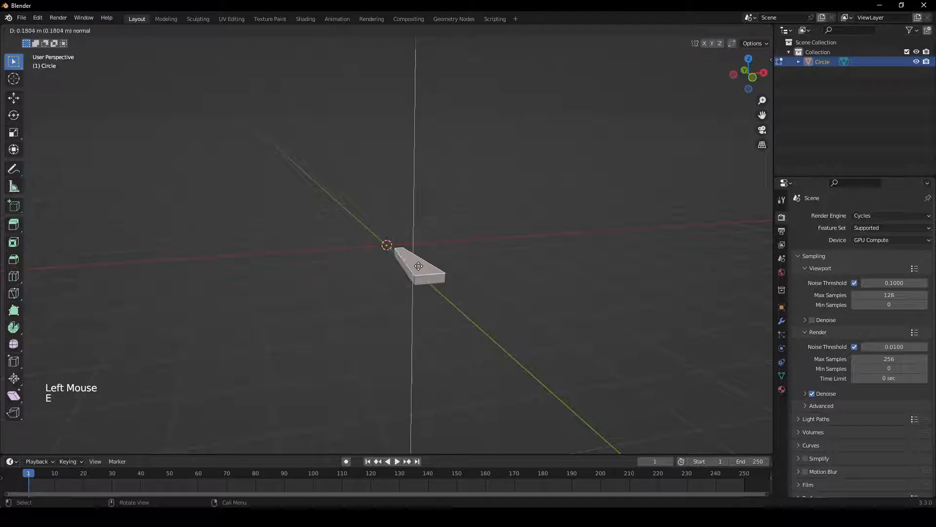
pyautogui.click(418, 264)
pyautogui.click(122, 410)
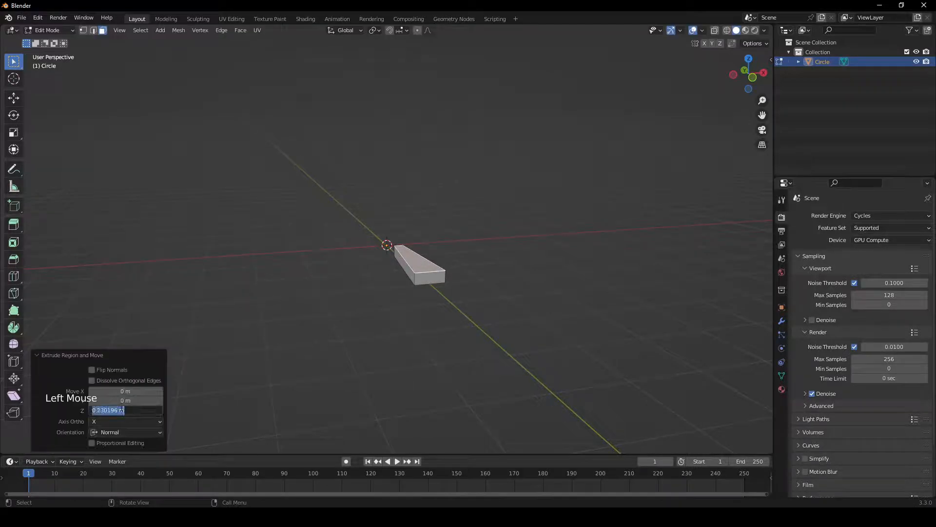
pyautogui.write('0.3')
pyautogui.press('Return')
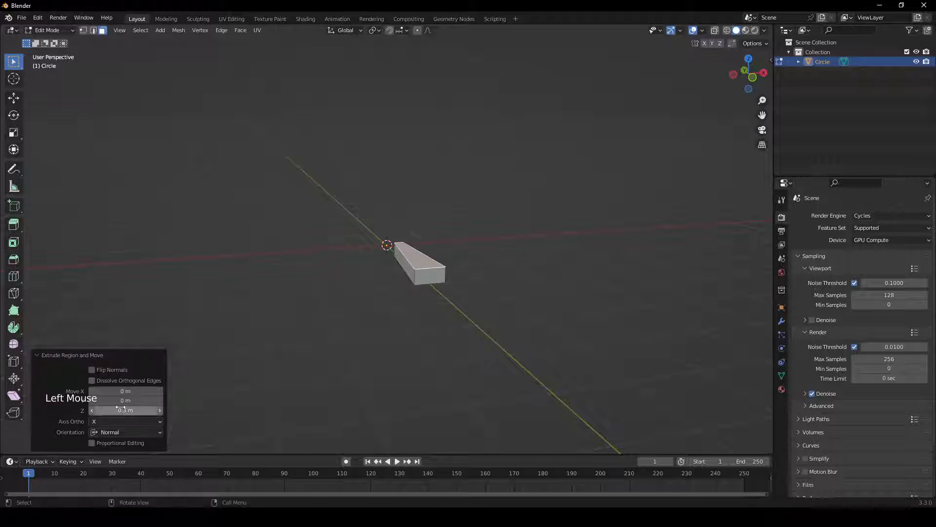
pyautogui.click(239, 382)
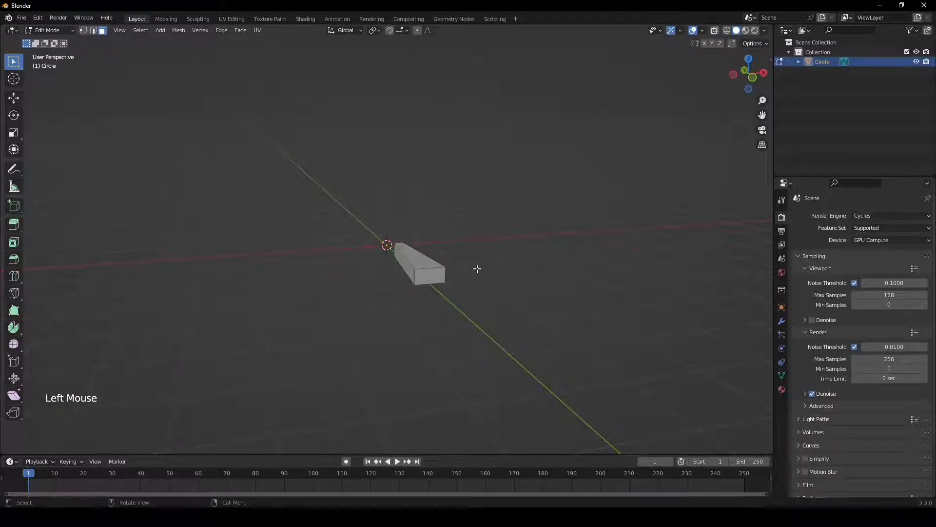
pyautogui.press('Tab')
pyautogui.click(418, 263)
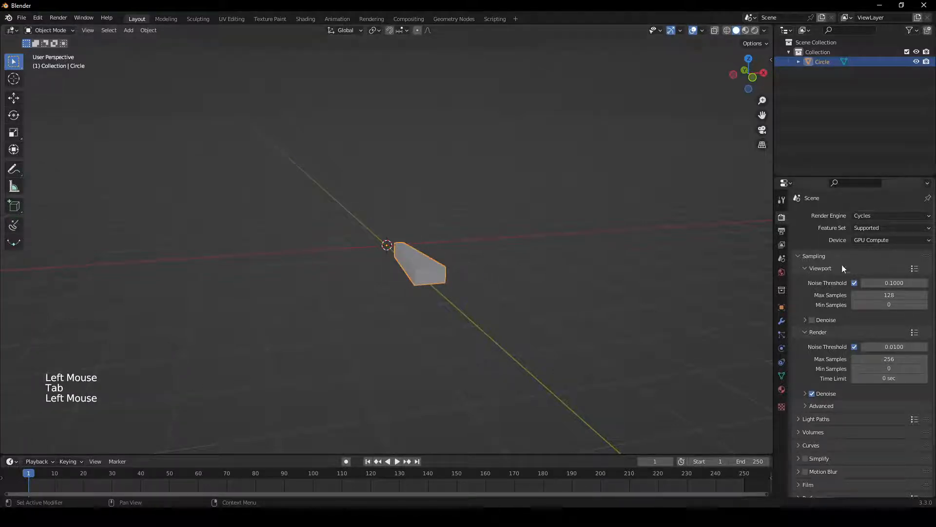
# Step: Add a Bevel modifier to the wedge block with 6 segments and an amount of 0.01 m
pyautogui.click(781, 321)
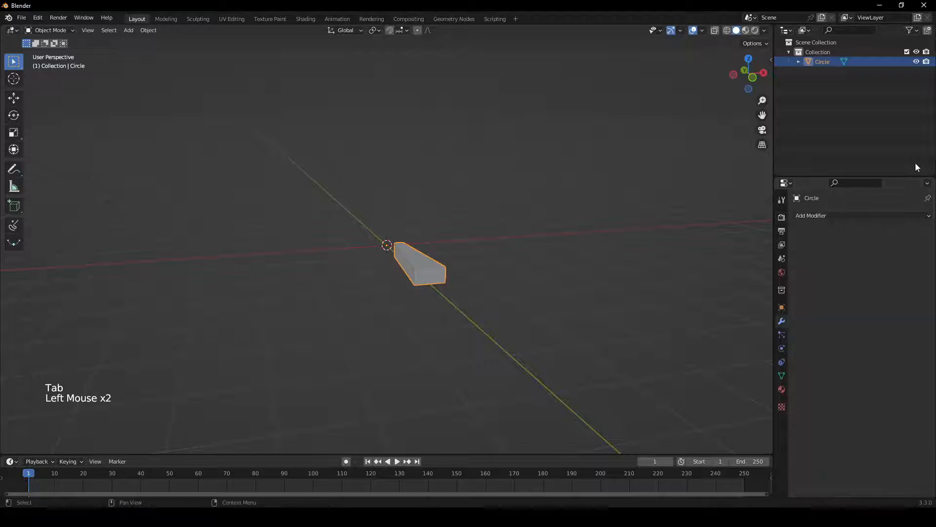
pyautogui.click(832, 218)
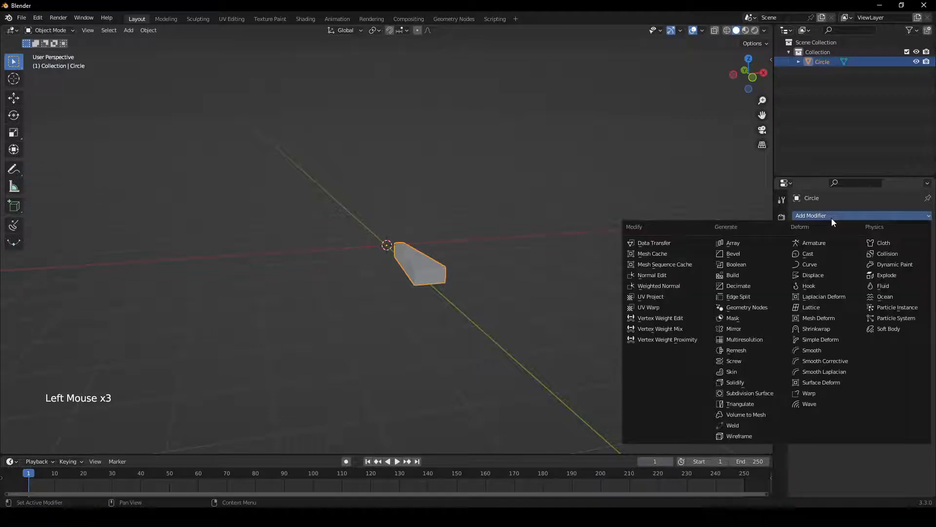
pyautogui.click(741, 253)
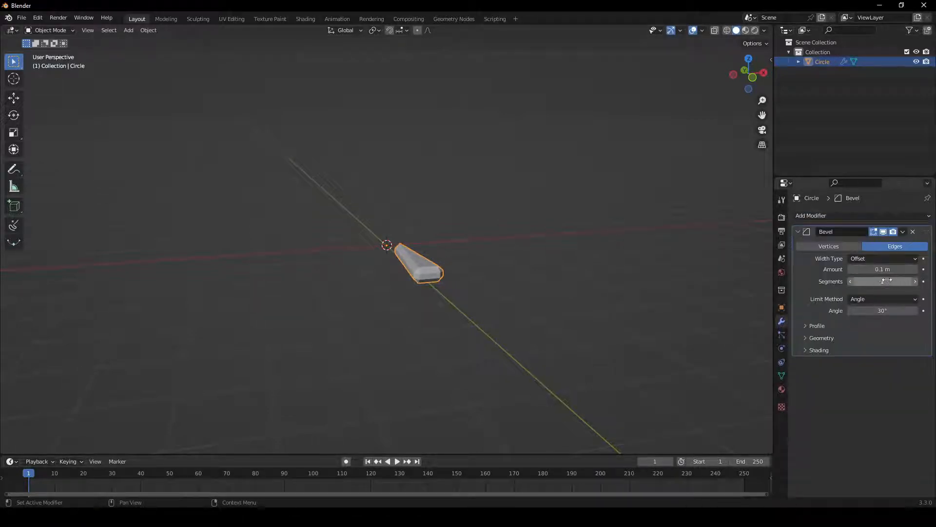
pyautogui.doubleClick(915, 283)
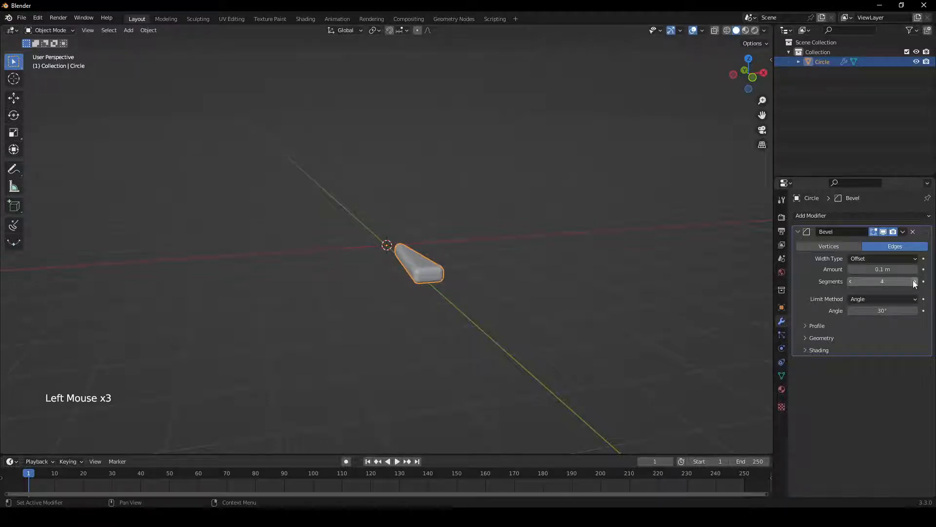
pyautogui.doubleClick(915, 283)
pyautogui.scroll(3, 437, 260)
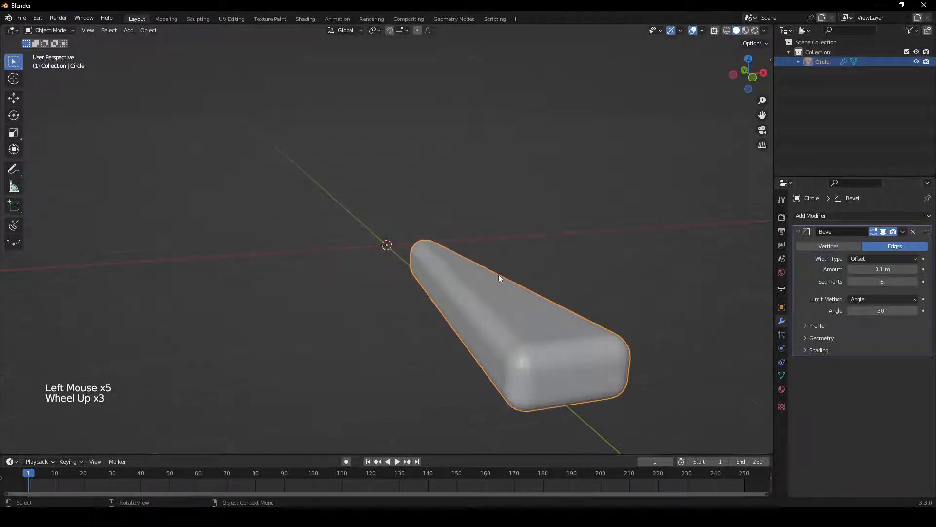
pyautogui.moveTo(889, 268); pyautogui.dragTo(874, 269)
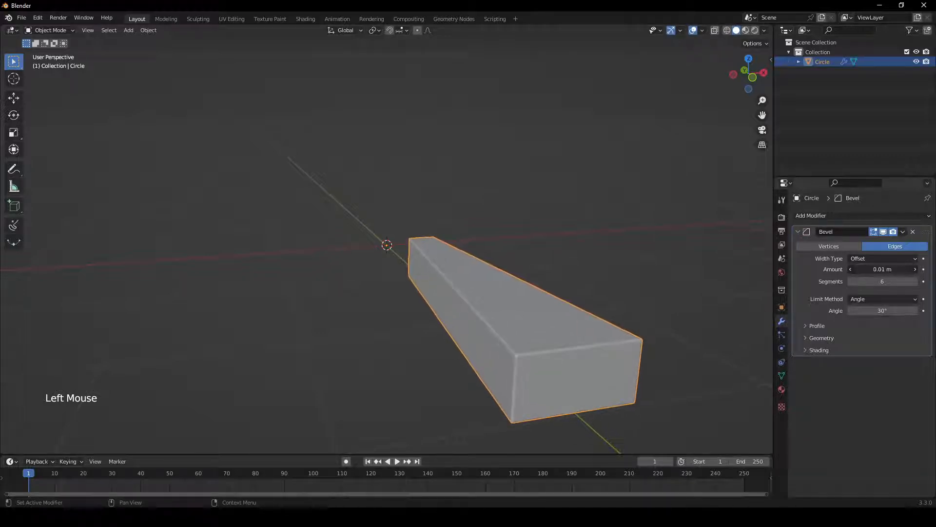
# Step: Deselect the wedge block in top view and add a mesh plane at the world origin
pyautogui.keyDown('shift'); pyautogui.moveTo(595, 324); pyautogui.dragTo(549, 288, button='middle'); pyautogui.keyUp('shift')
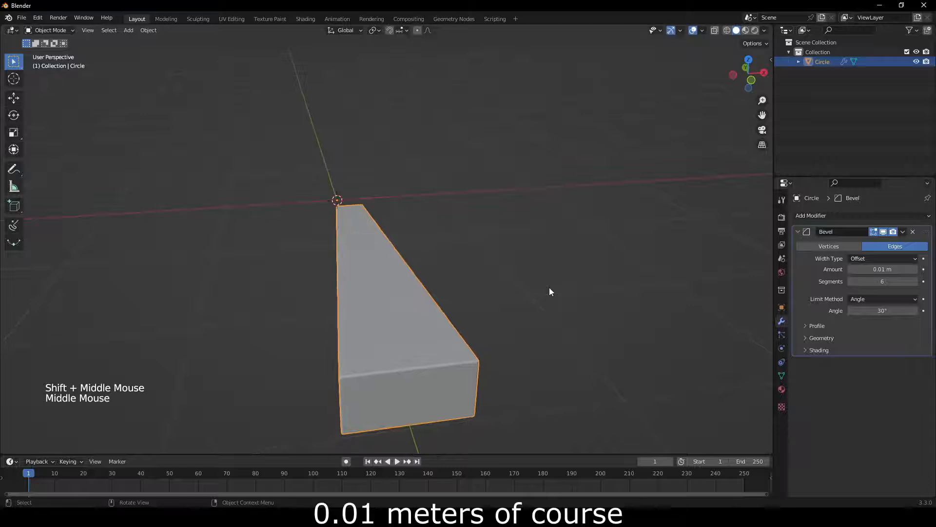
pyautogui.press('KP_7')
pyautogui.scroll(-2, 591, 268)
pyautogui.keyDown('shift'); pyautogui.moveTo(591, 267); pyautogui.dragTo(509, 291, button='middle'); pyautogui.keyUp('shift')
pyautogui.click(467, 155)
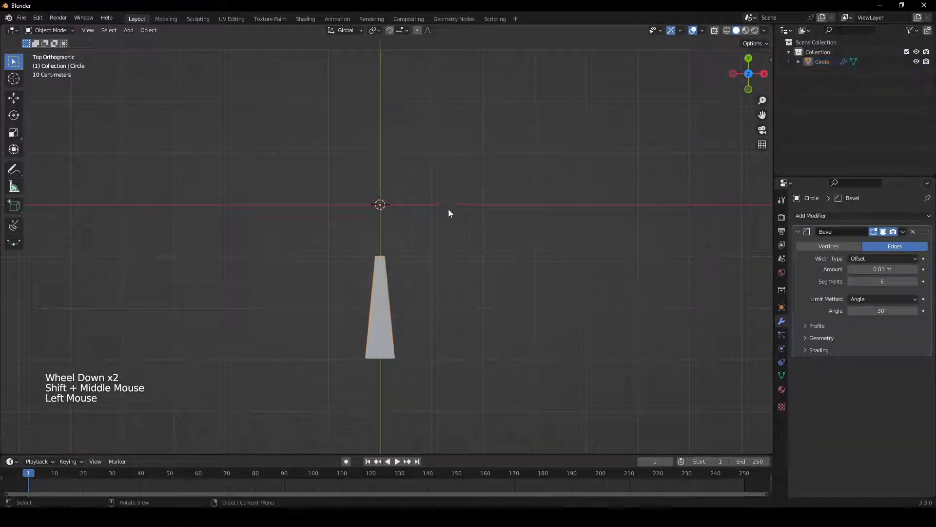
pyautogui.hotkey('shift', 'a')
pyautogui.moveTo(488, 181)
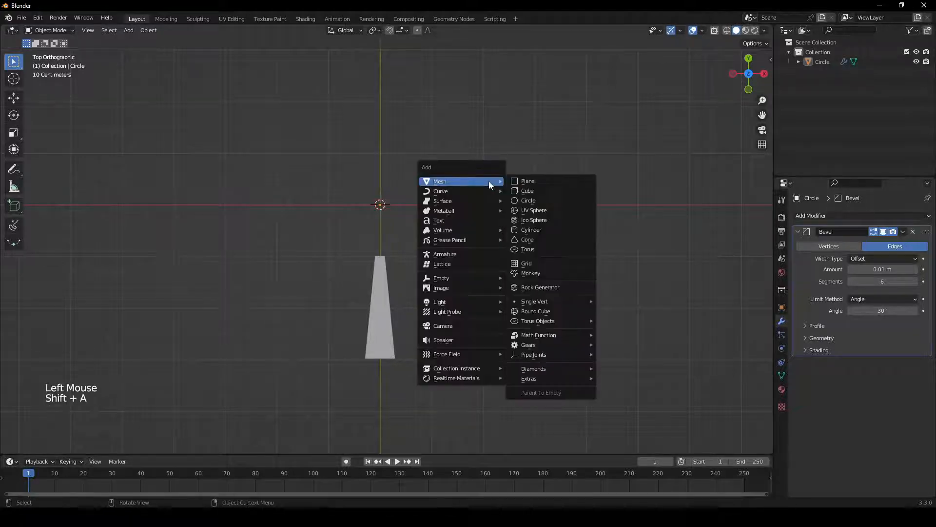
pyautogui.click(551, 181)
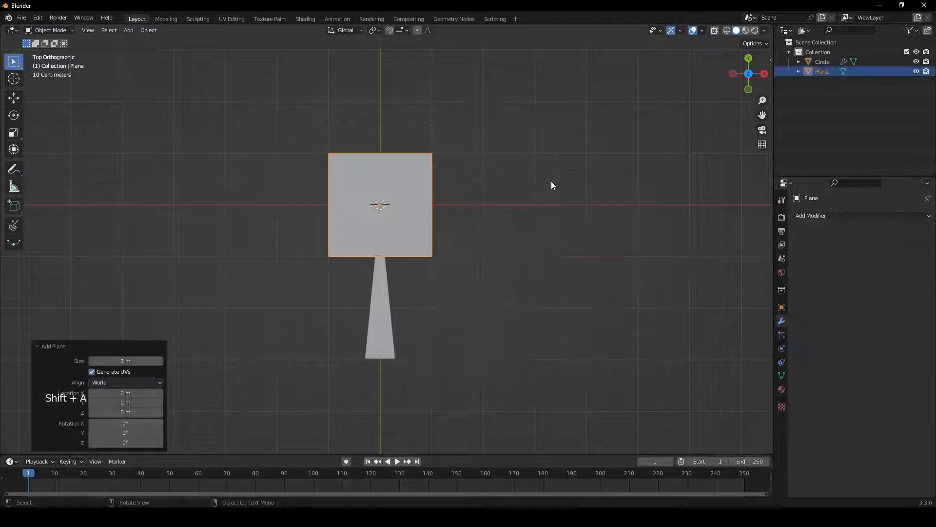
# Step: Rename the new plane as Stair Proxy
pyautogui.doubleClick(824, 71)
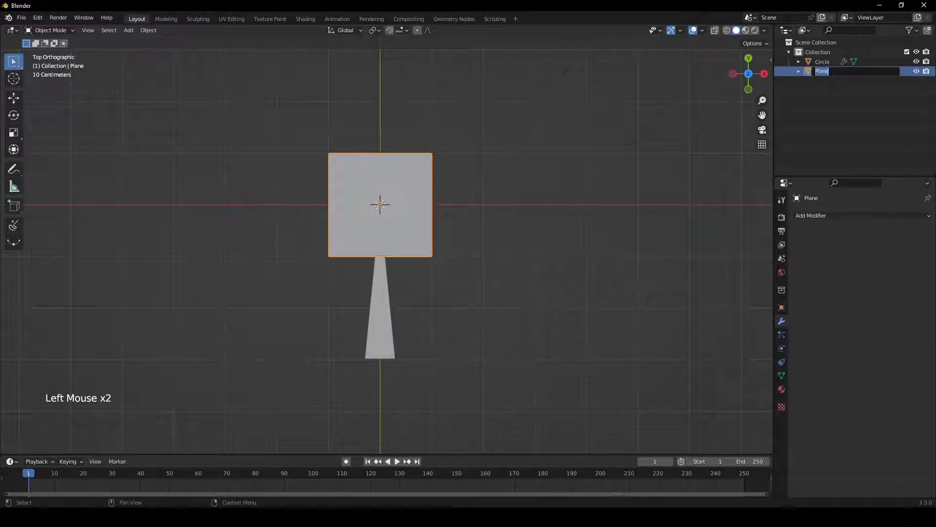
pyautogui.write('St')
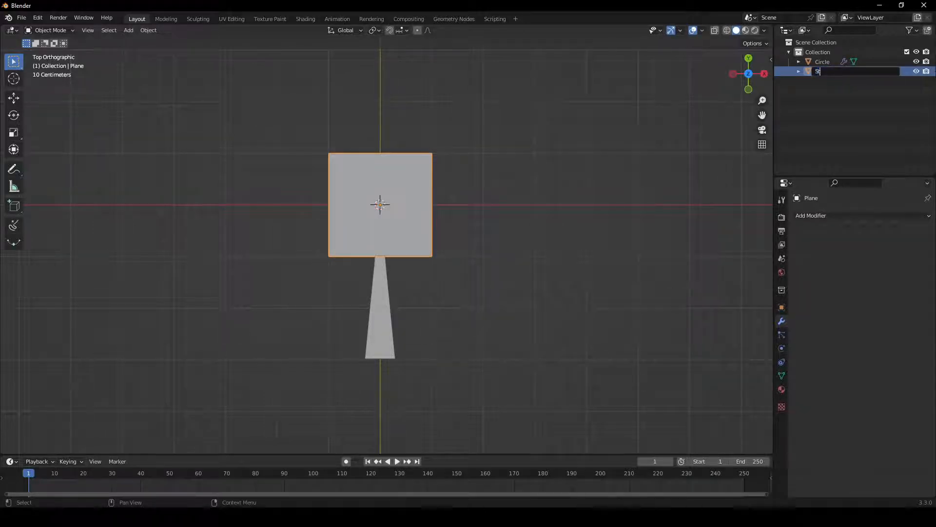
pyautogui.write('air Proxy')
pyautogui.press('Return')
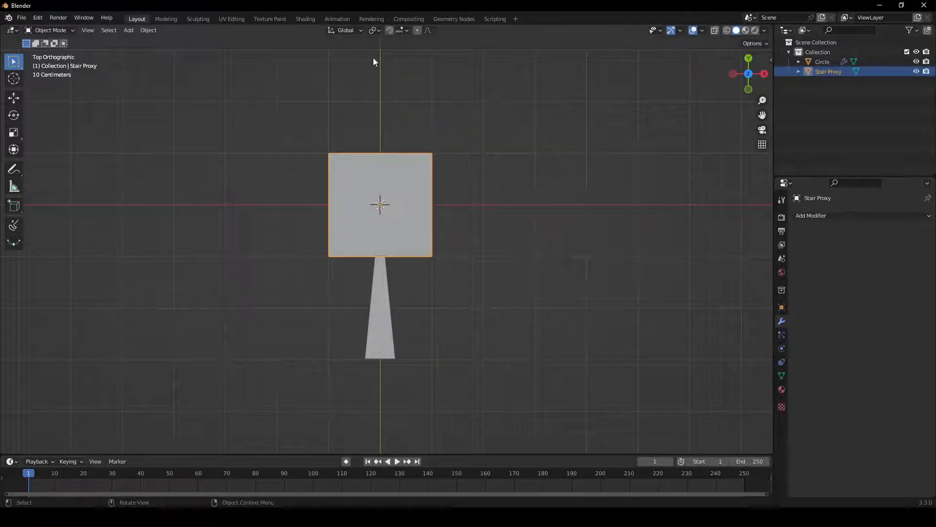
# Step: Switch to the Geometry Nodes workspace, enlarge the node editor, and create a new node tree for Stair Proxy
pyautogui.click(448, 20)
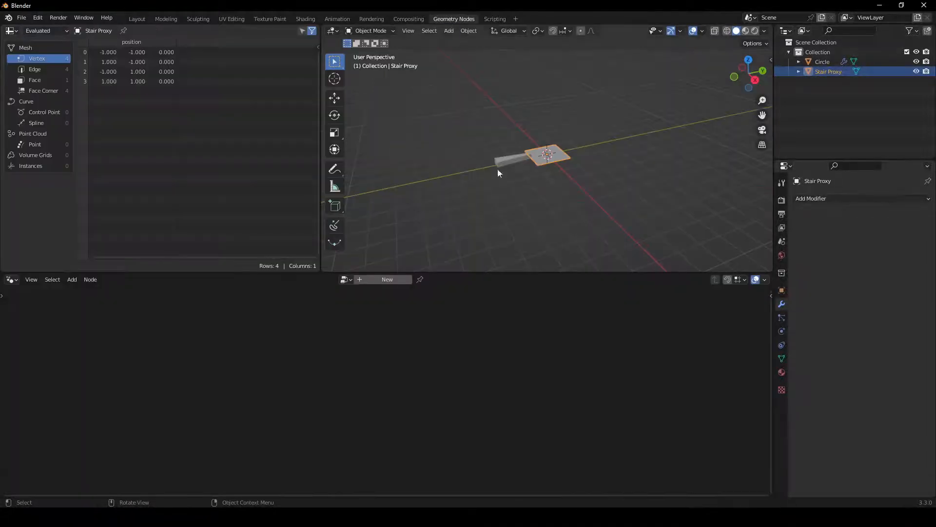
pyautogui.moveTo(321, 30); pyautogui.dragTo(254, 44)
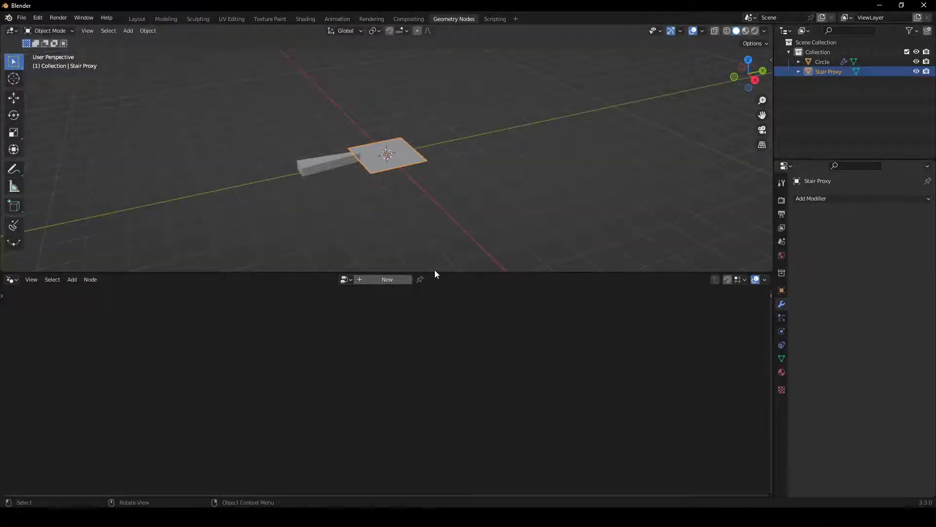
pyautogui.moveTo(435, 272); pyautogui.dragTo(383, 177)
pyautogui.click(381, 182)
# Step: Replace the Group Input node with a Spiral node and connect its Curve output to the Group Output geometry
pyautogui.click(210, 366)
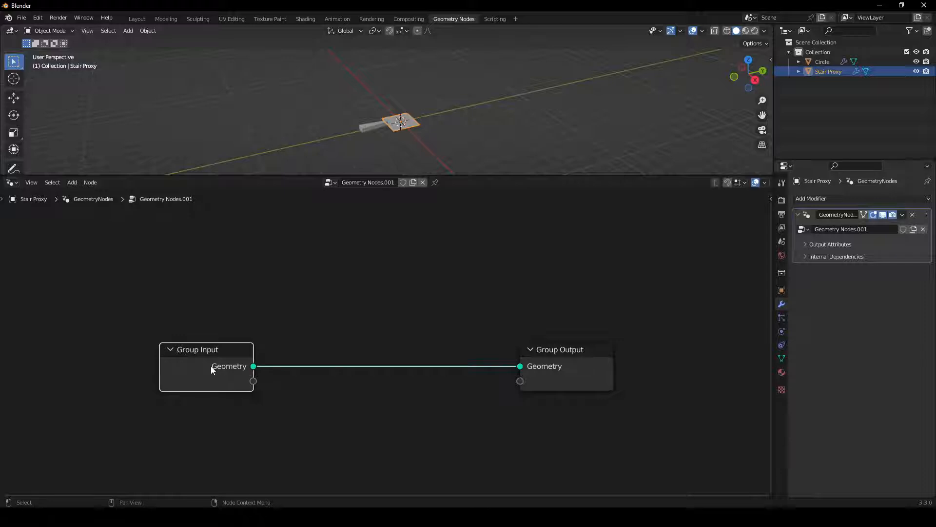
pyautogui.press('x')
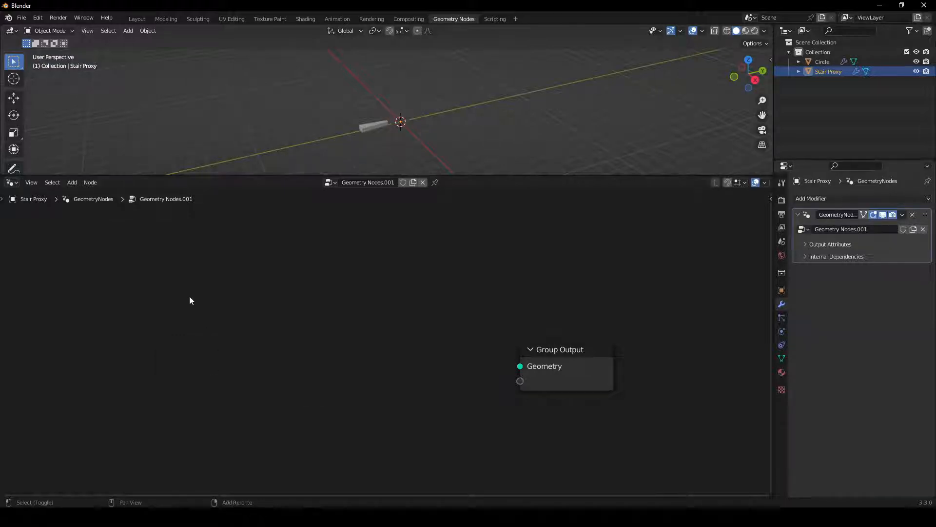
pyautogui.hotkey('shift', 'a')
pyautogui.click(182, 290)
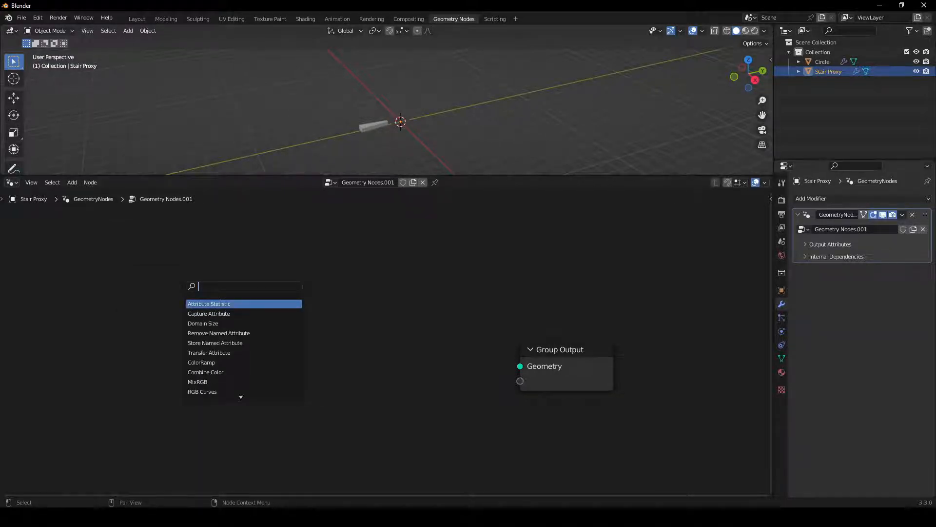
pyautogui.write('spir')
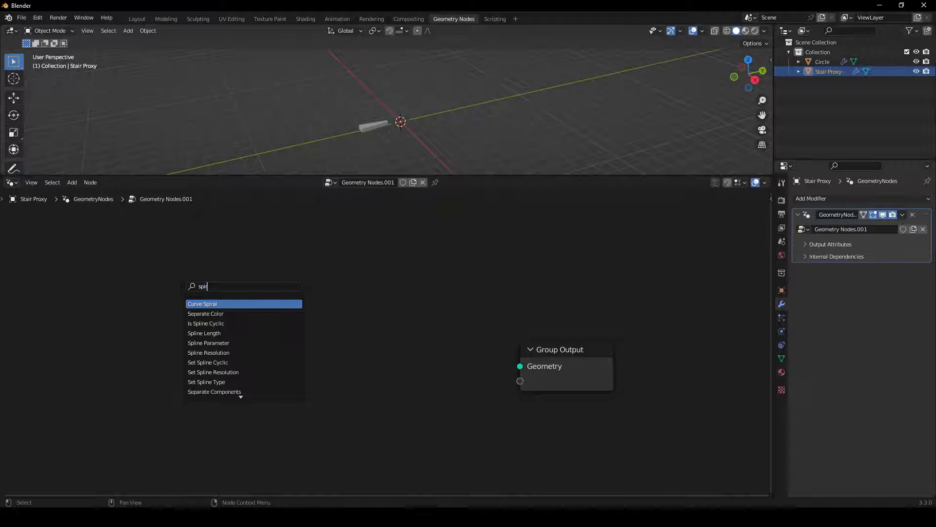
pyautogui.press('Return')
pyautogui.click(259, 225)
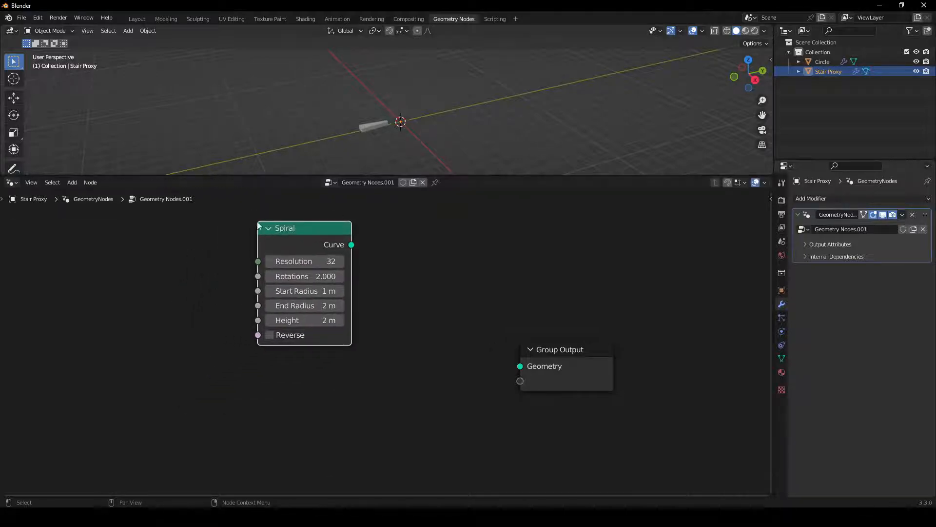
pyautogui.moveTo(351, 245); pyautogui.dragTo(520, 365)
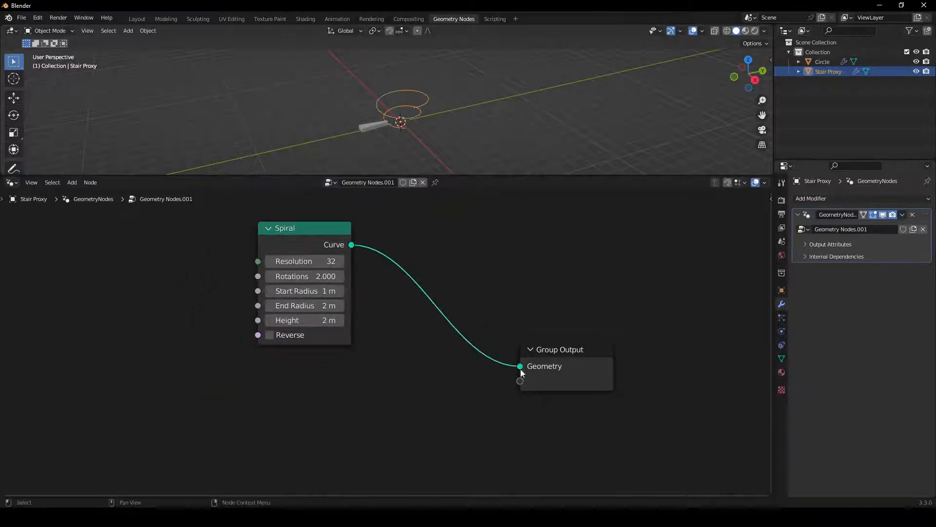
# Step: Set the Spiral node's end radius to 1 m
pyautogui.click(325, 305)
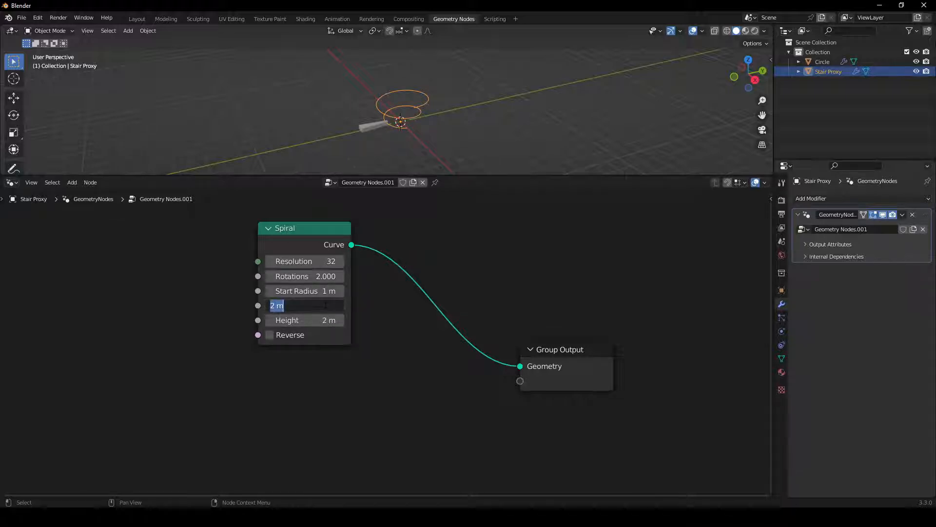
pyautogui.write('1')
pyautogui.press('Return')
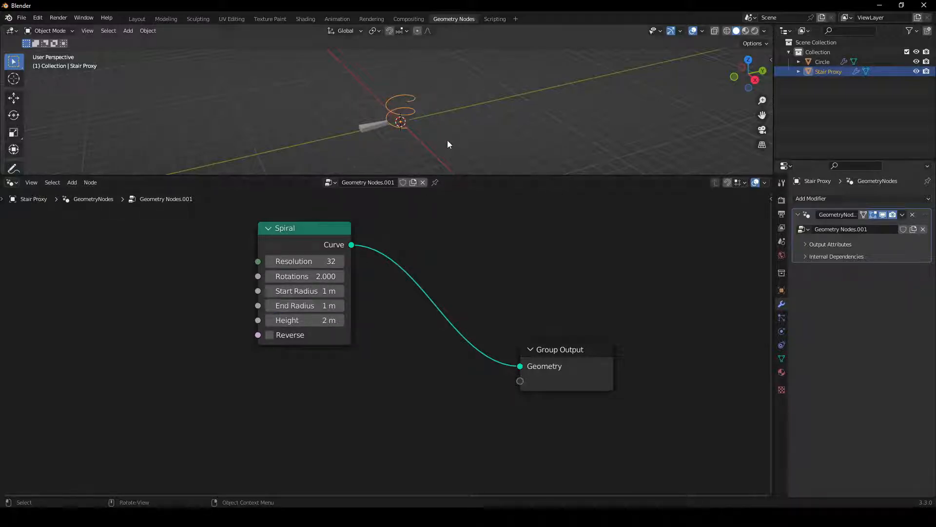
pyautogui.scroll(3, 444, 135)
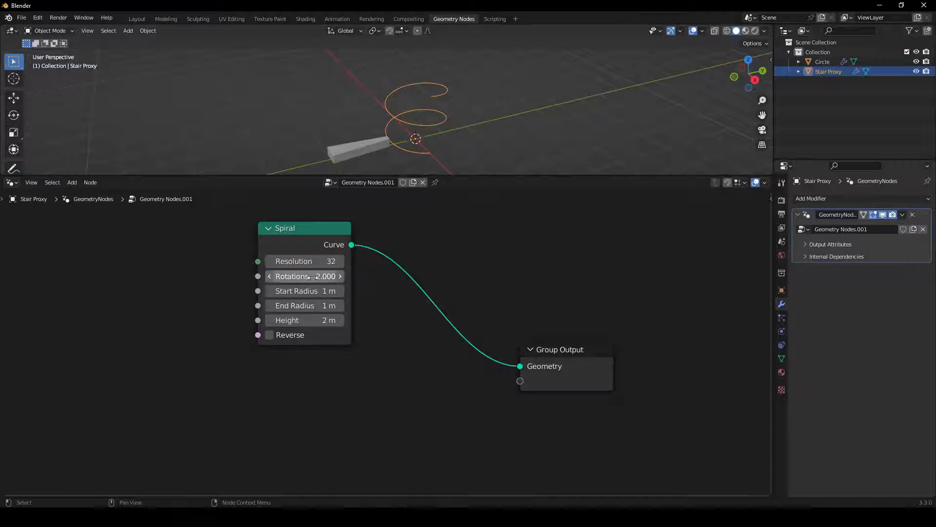
# Step: Insert an Instance on Points node on the link between the Spiral and Group Output nodes, spacing the Spiral away to make room
pyautogui.moveTo(299, 226); pyautogui.dragTo(228, 239)
pyautogui.hotkey('shift', 'a')
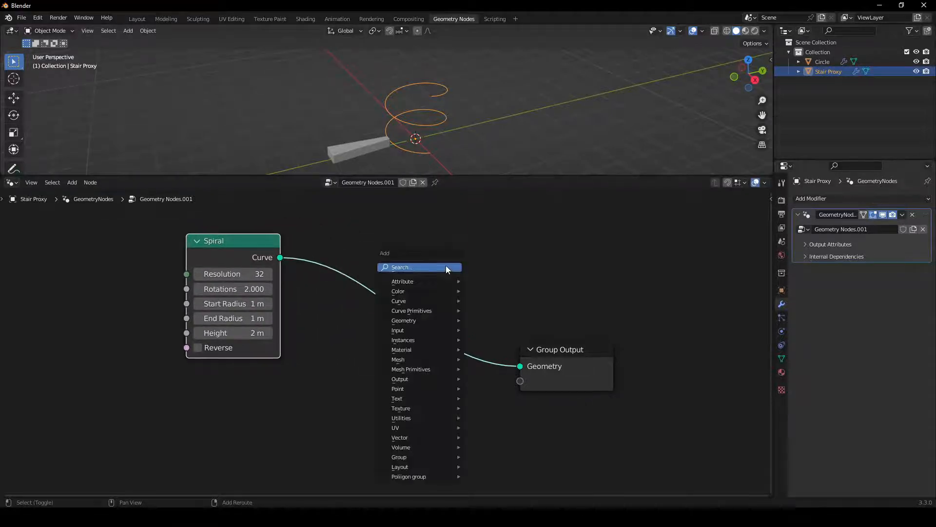
pyautogui.click(446, 266)
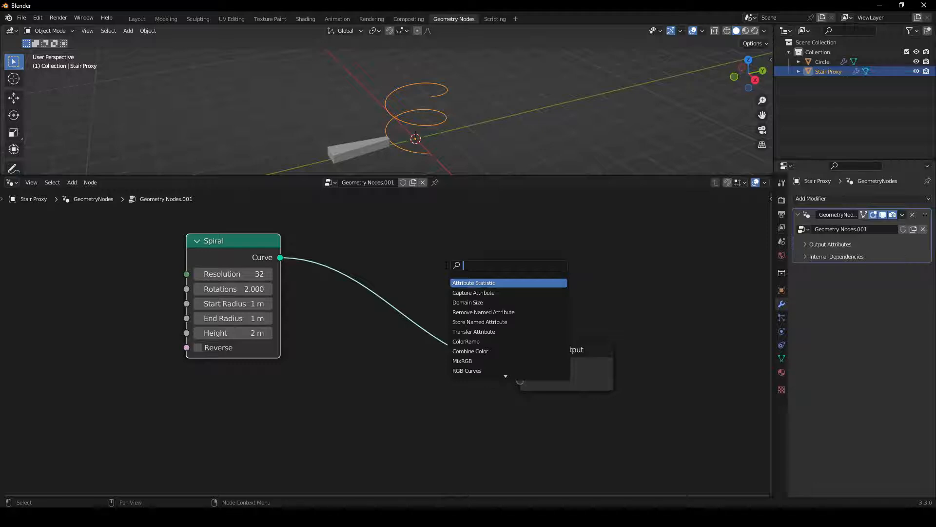
pyautogui.write('point6')
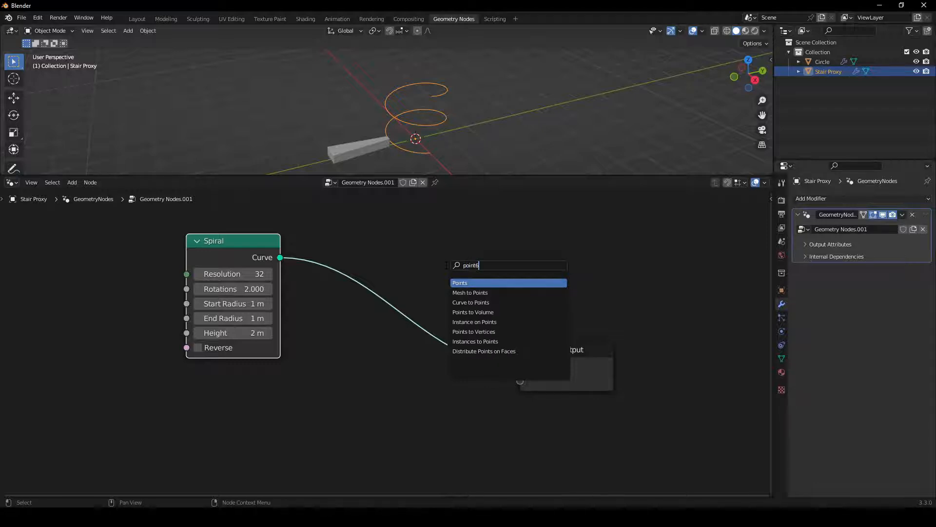
pyautogui.press('Down')
pyautogui.press('Down')
pyautogui.press('Down')
pyautogui.press('Down')
pyautogui.press('Return')
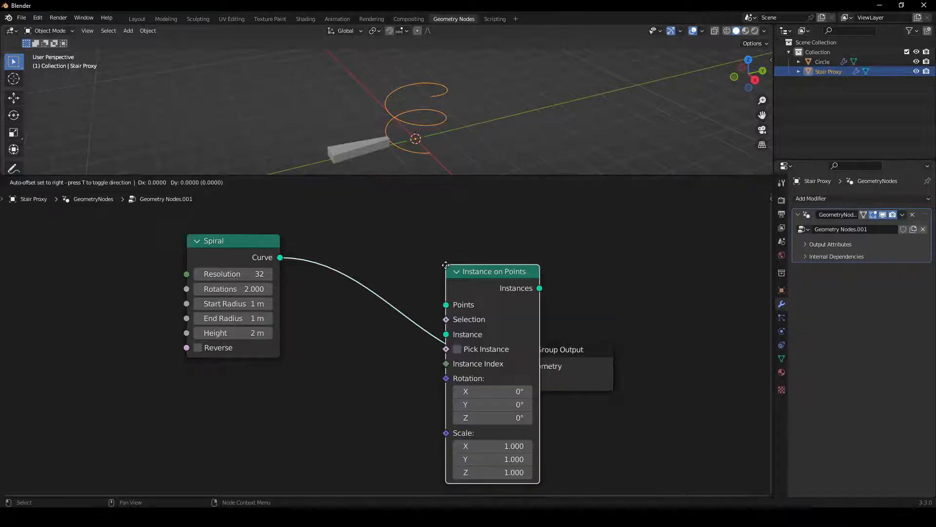
pyautogui.click(377, 233)
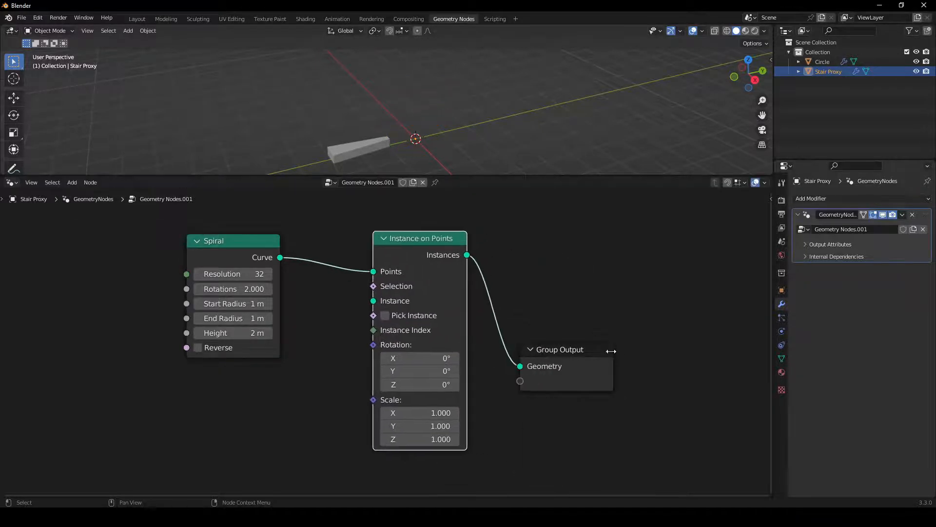
# Step: Spread the Spiral, Instance on Points and Group Output nodes apart in a horizontal row
pyautogui.click(591, 342)
pyautogui.moveTo(592, 342); pyautogui.dragTo(673, 232)
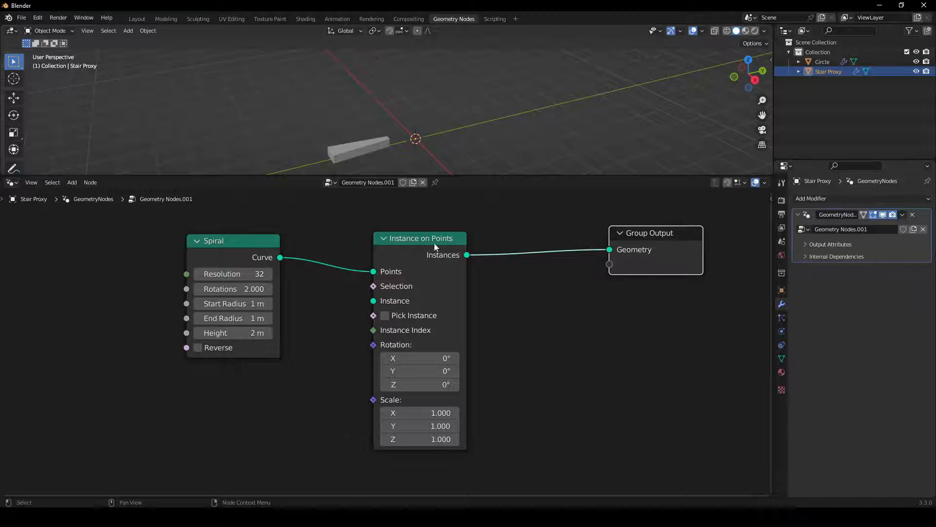
pyautogui.moveTo(435, 246); pyautogui.dragTo(434, 244)
pyautogui.moveTo(233, 241); pyautogui.dragTo(198, 230)
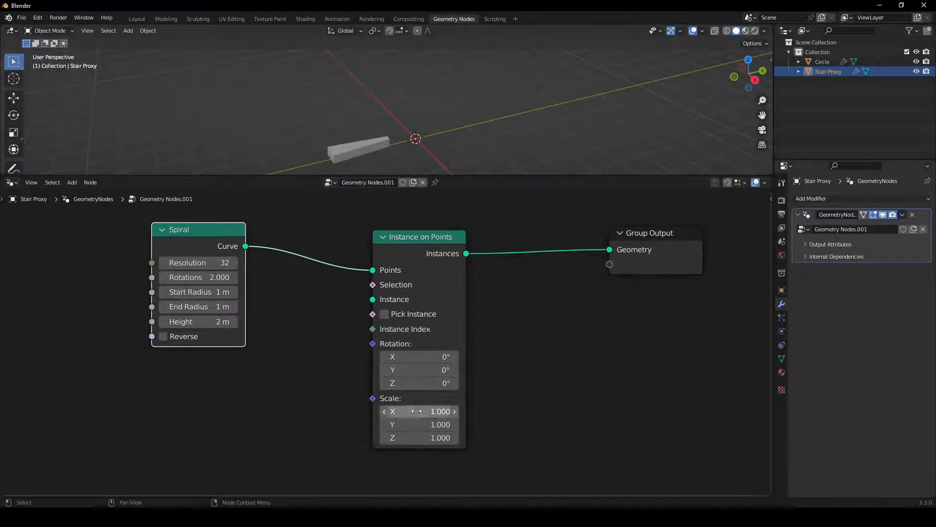
# Step: Add an Object Info node below the Spiral node and connect its Geometry output to the Instance input of Instance on Points
pyautogui.hotkey('shift', 'a')
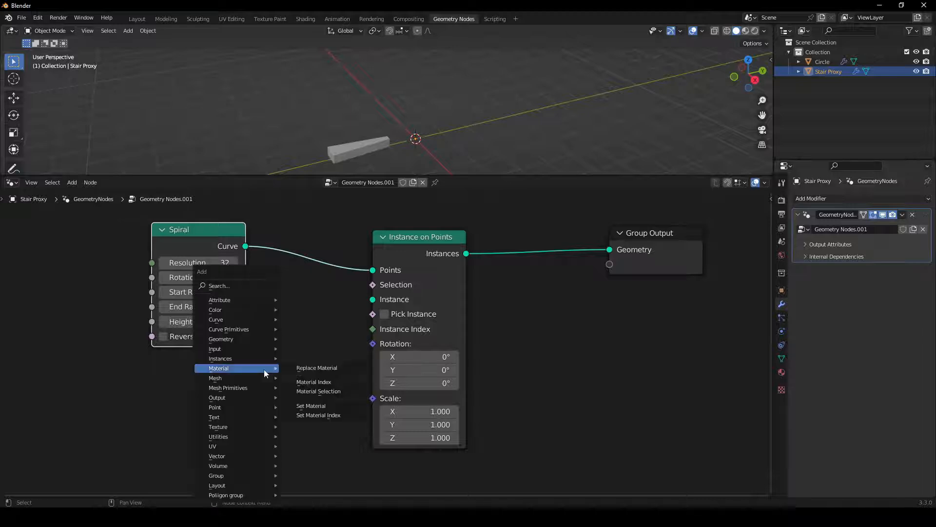
pyautogui.click(229, 285)
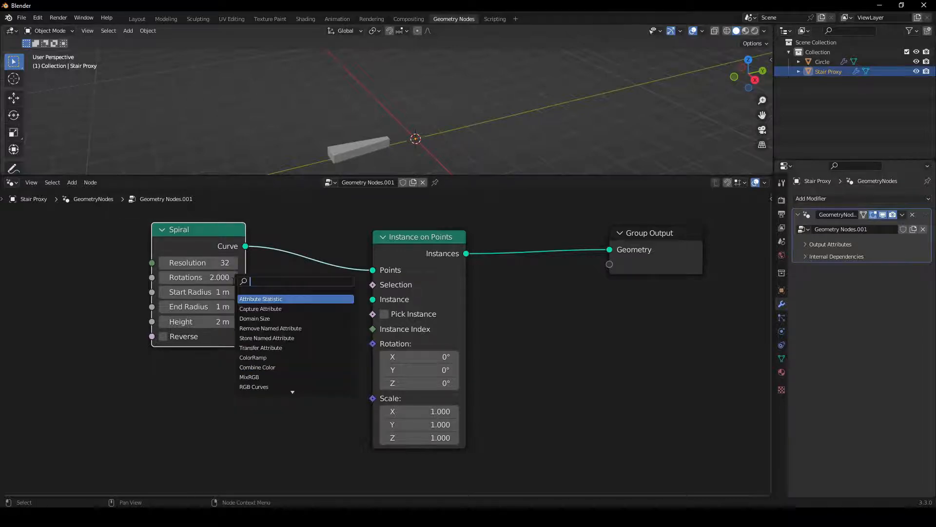
pyautogui.write('obj')
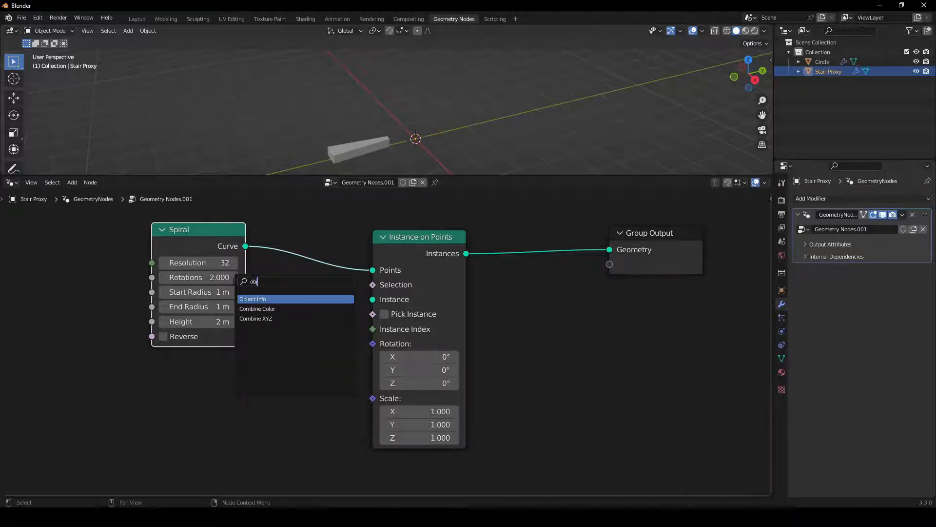
pyautogui.press('Return')
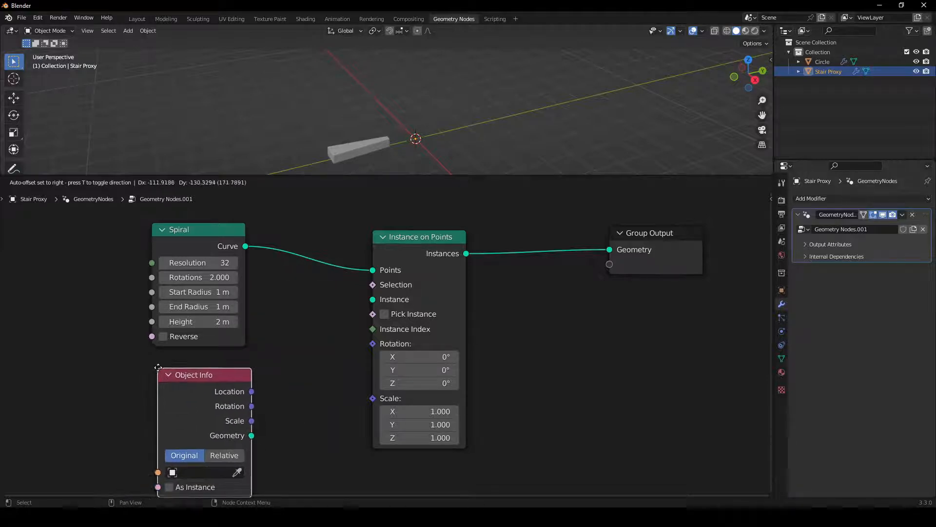
pyautogui.click(149, 358)
pyautogui.moveTo(248, 429); pyautogui.dragTo(372, 299)
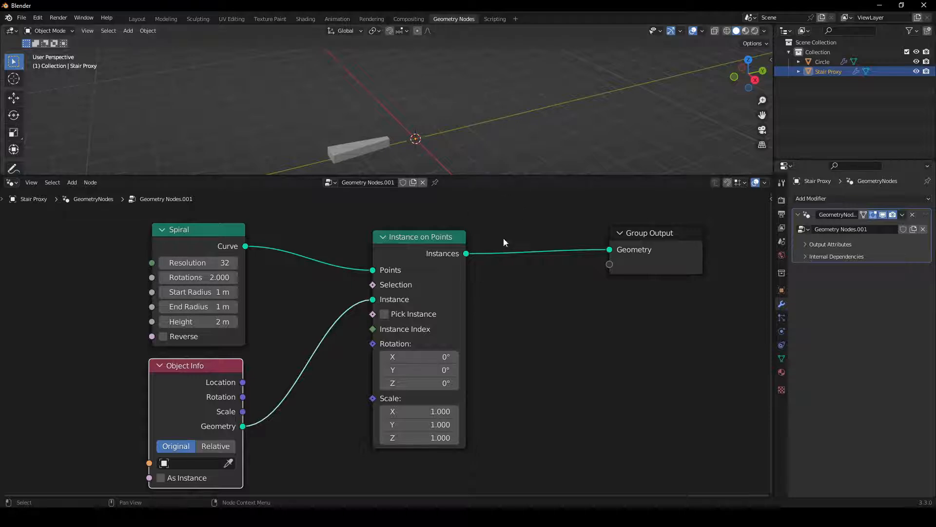
# Step: Space the Instance on Points and Spiral nodes slightly apart and set the Object Info node's object to Circle
pyautogui.moveTo(431, 239); pyautogui.dragTo(465, 240)
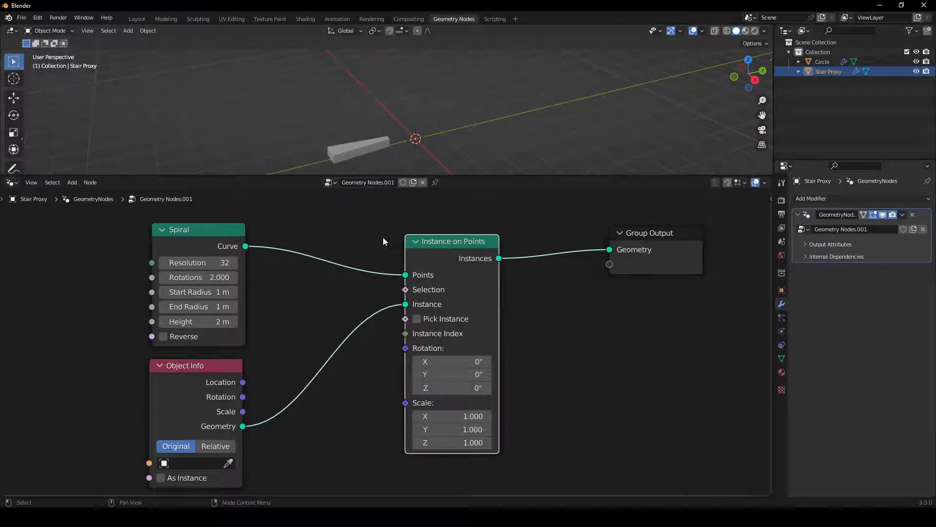
pyautogui.moveTo(200, 230); pyautogui.dragTo(202, 226)
pyautogui.click(192, 463)
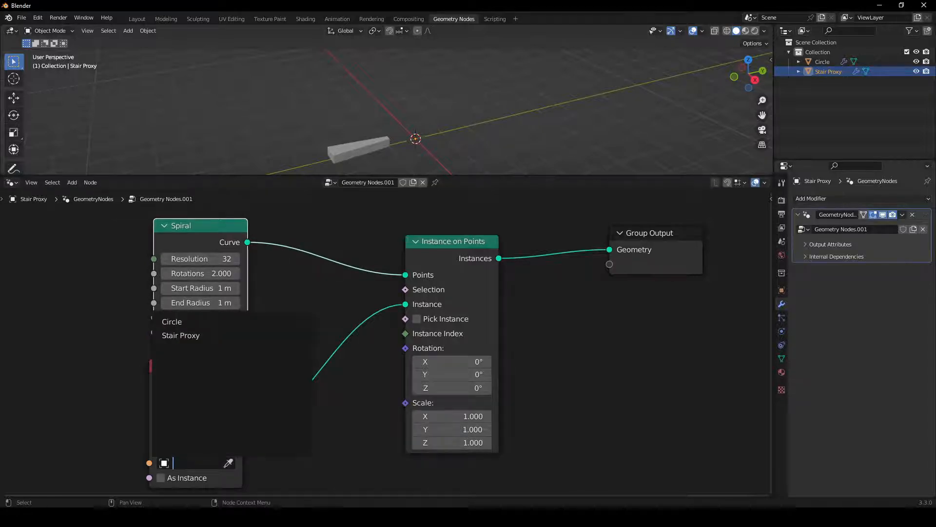
pyautogui.click(178, 322)
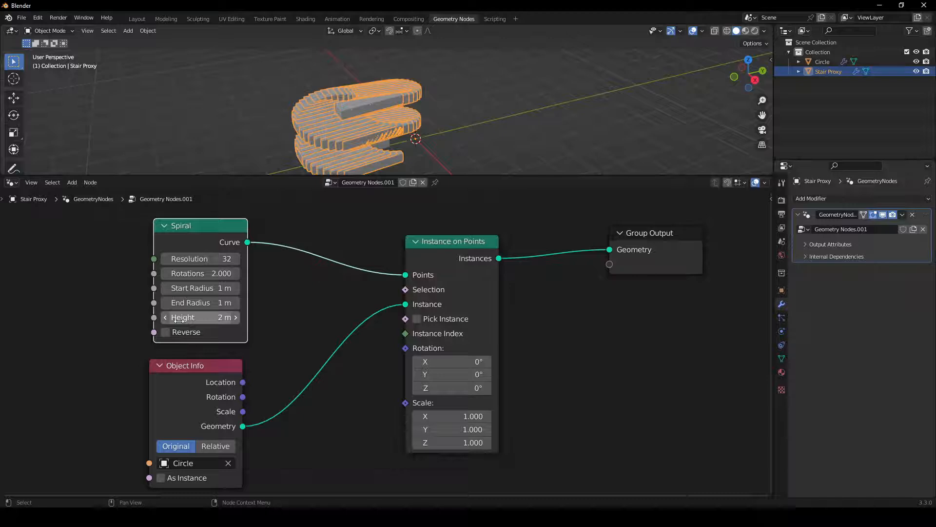
# Step: Rename the Circle object as Step and reselect the Stair Proxy object
pyautogui.click(814, 61)
pyautogui.doubleClick(822, 62)
pyautogui.write('Step')
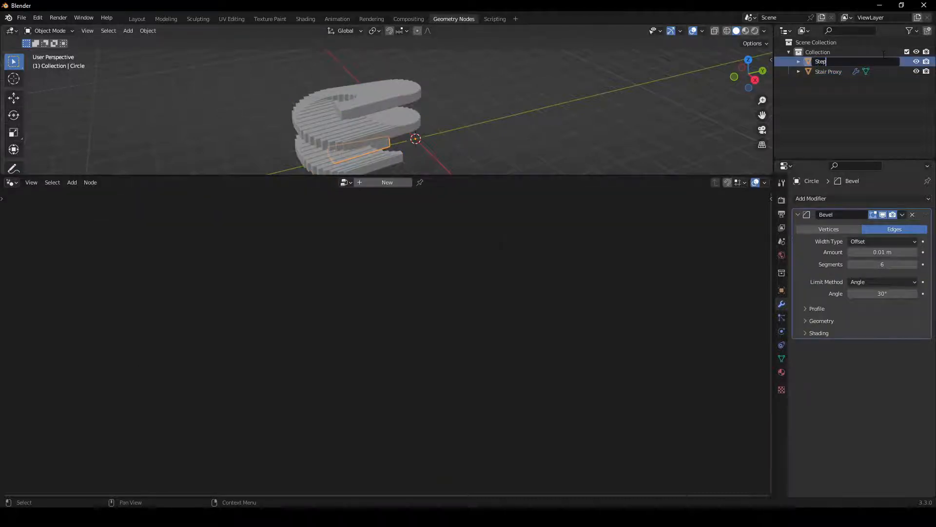
pyautogui.press('Return')
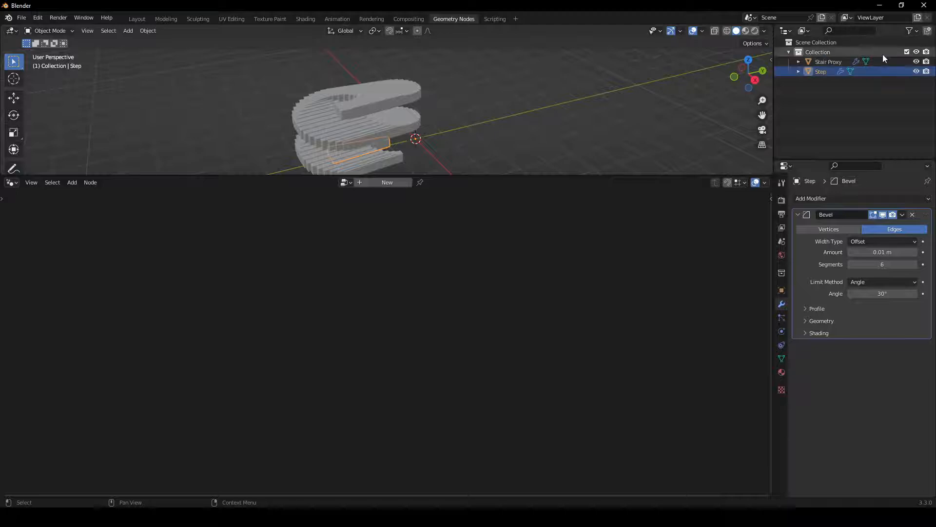
pyautogui.click(299, 142)
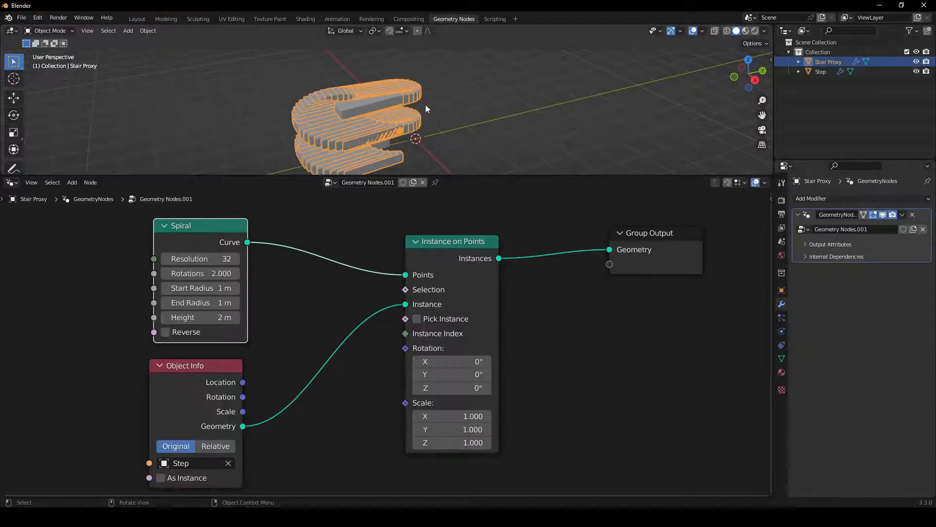
# Step: Rearrange the Object Info and Spiral nodes up and apart to free space below them in the node graph
pyautogui.moveTo(425, 104); pyautogui.dragTo(464, 101, button='middle')
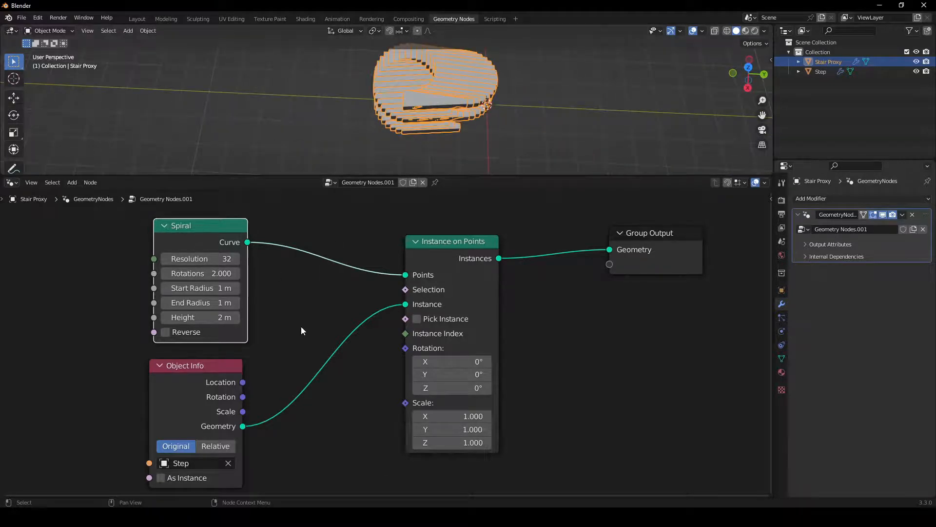
pyautogui.scroll(-3, 301, 331)
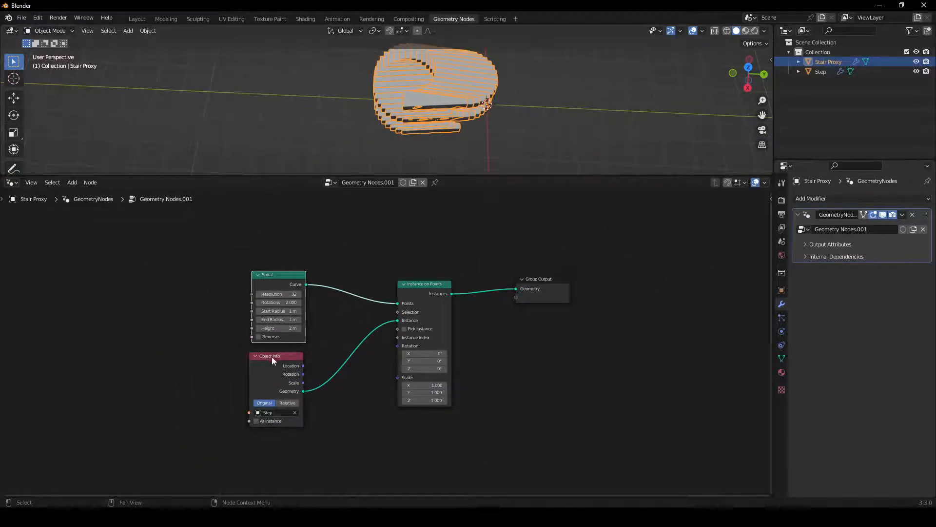
pyautogui.moveTo(271, 356); pyautogui.dragTo(202, 323)
pyautogui.moveTo(276, 273); pyautogui.dragTo(327, 245)
pyautogui.moveTo(210, 323); pyautogui.dragTo(246, 298)
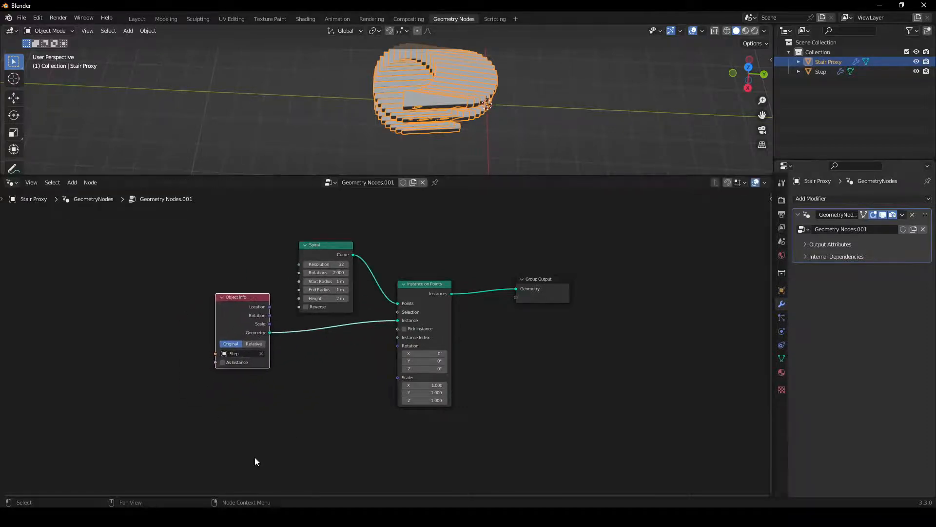
# Step: Add a Position node in the free space below and to the left of the Object Info node
pyautogui.hotkey('shift', 'a')
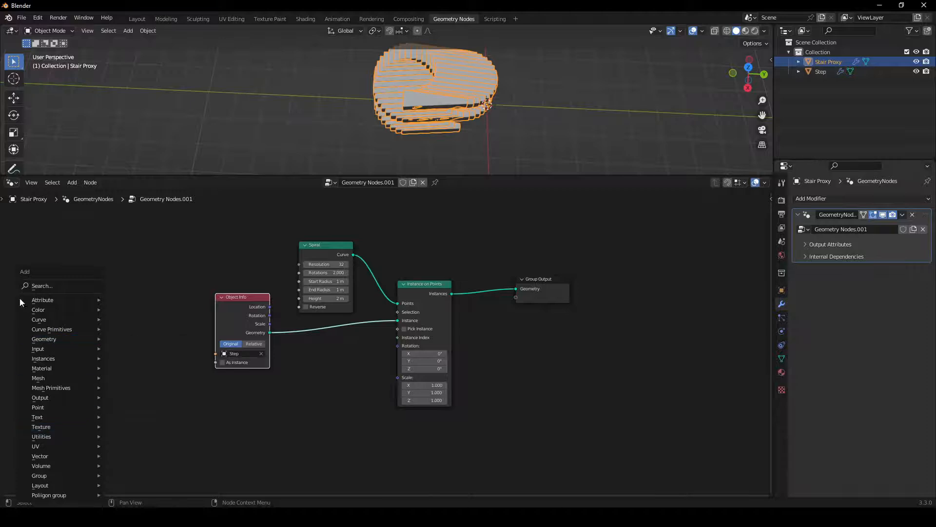
pyautogui.click(42, 286)
pyautogui.write('posi')
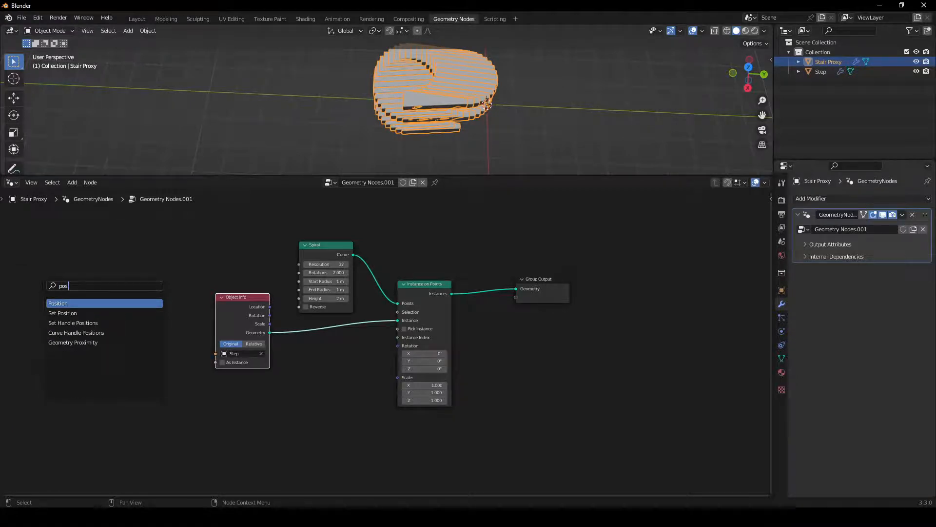
pyautogui.press('Return')
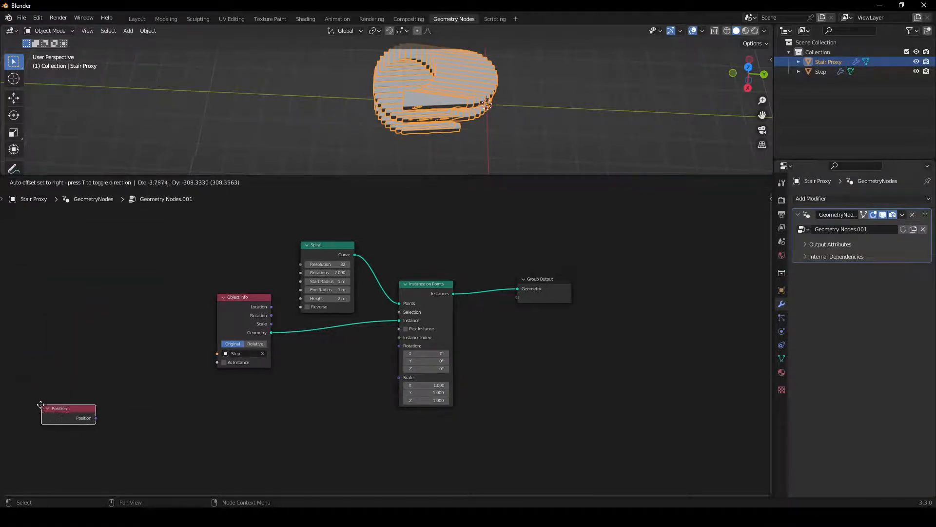
pyautogui.click(38, 405)
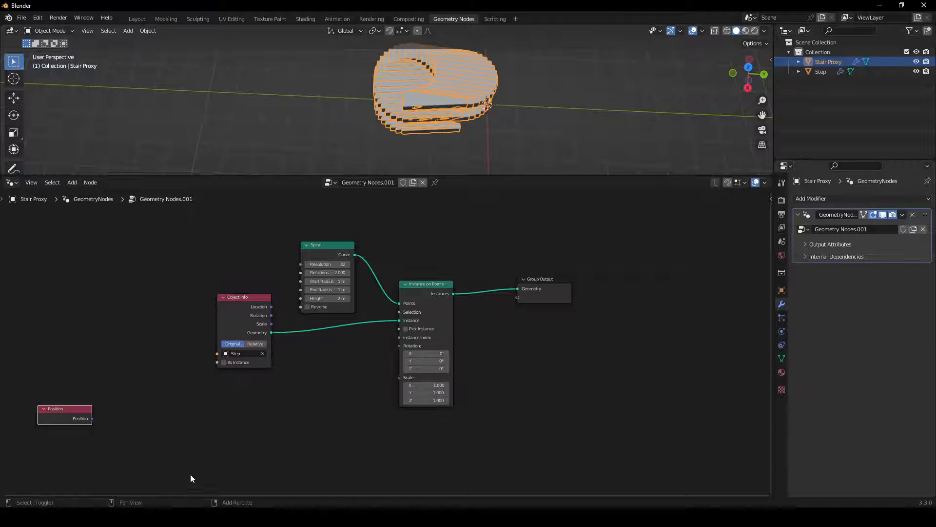
# Step: Add a Separate XYZ node beside the Position node
pyautogui.hotkey('shift', 'a')
pyautogui.click(153, 285)
pyautogui.write('sep')
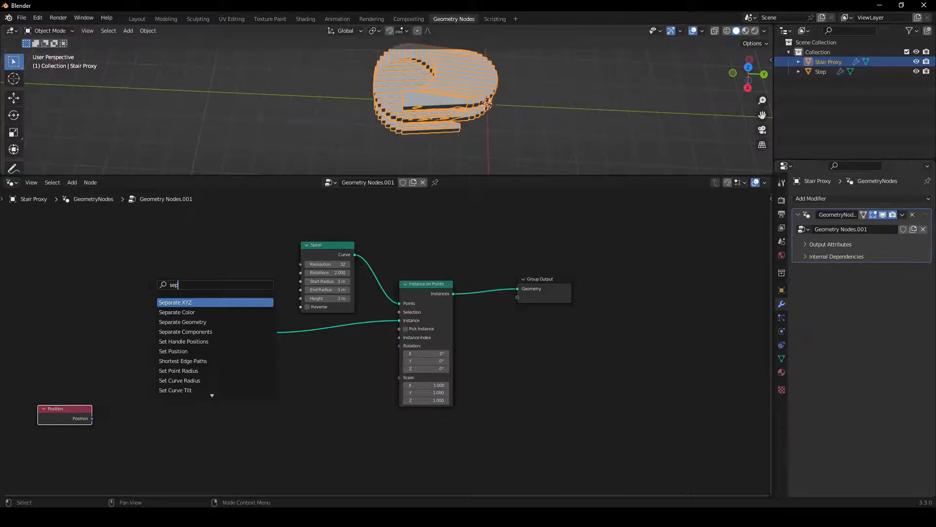
pyautogui.press('Return')
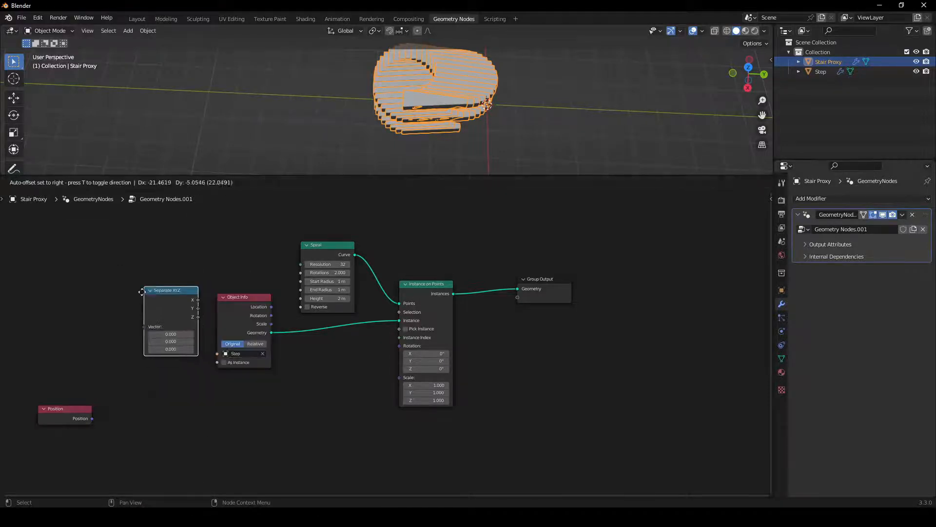
pyautogui.click(121, 394)
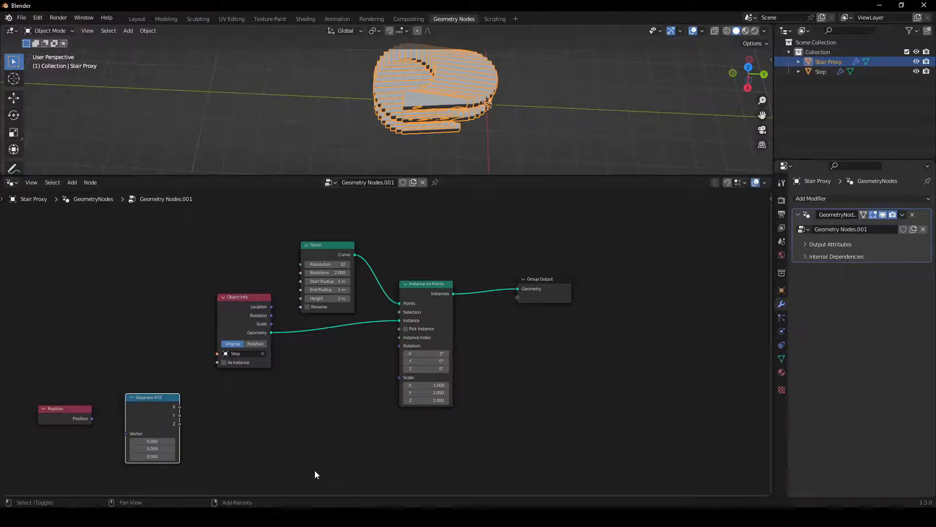
# Step: Add a Math node beside Separate XYZ and place a duplicate of it to its right
pyautogui.hotkey('shift', 'a')
pyautogui.click(303, 286)
pyautogui.write('add')
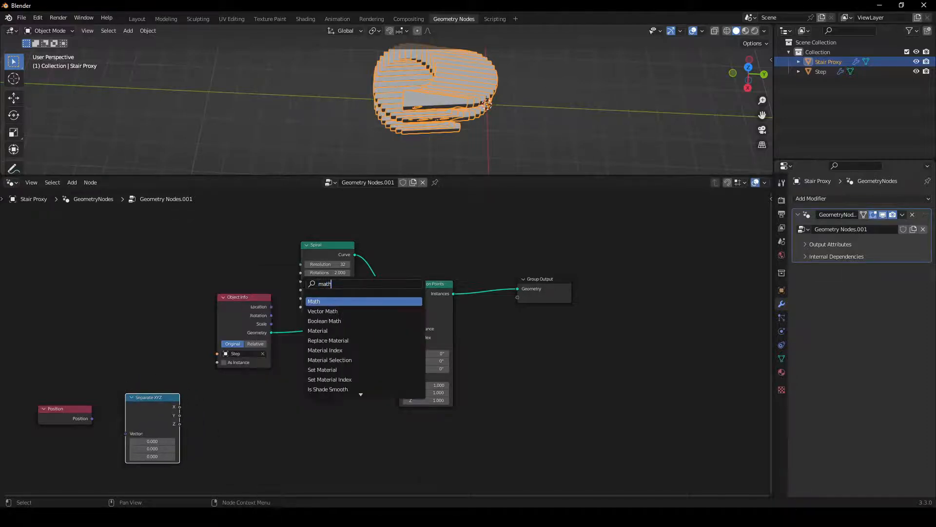
pyautogui.press('Return')
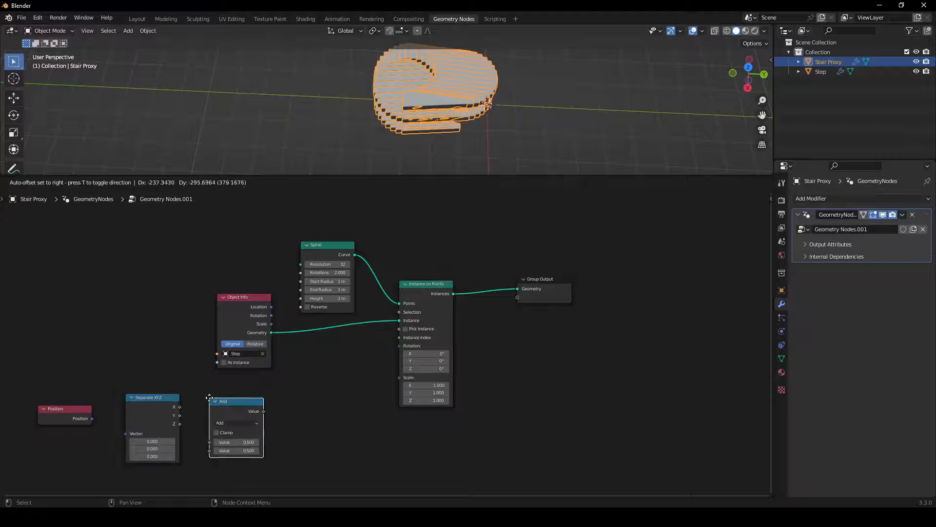
pyautogui.click(210, 397)
pyautogui.hotkey('shift', 'd')
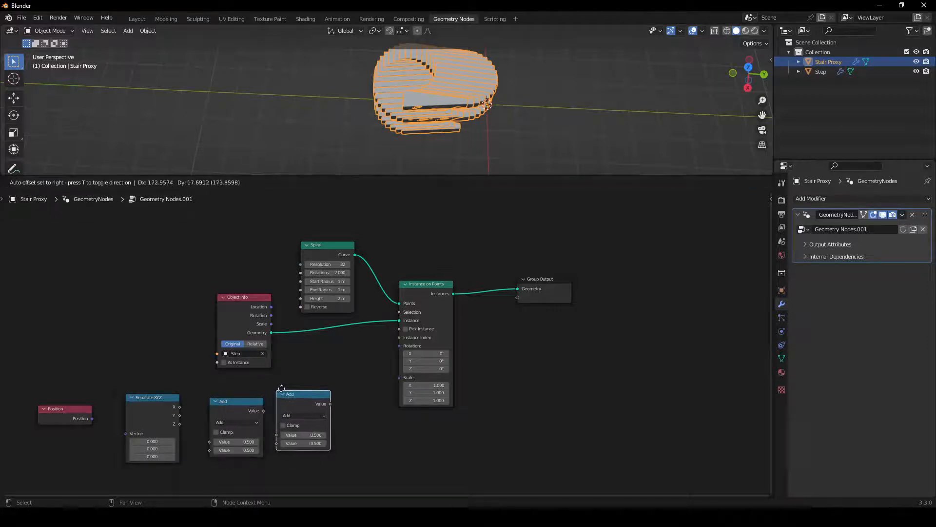
pyautogui.click(289, 401)
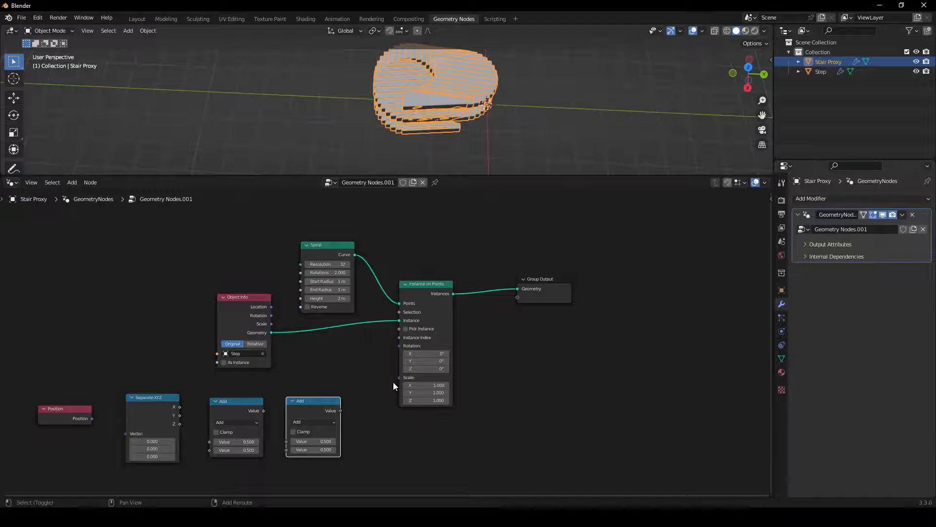
# Step: Add a Combine XYZ node to the right of the two Math nodes
pyautogui.hotkey('shift', 'a')
pyautogui.click(360, 285)
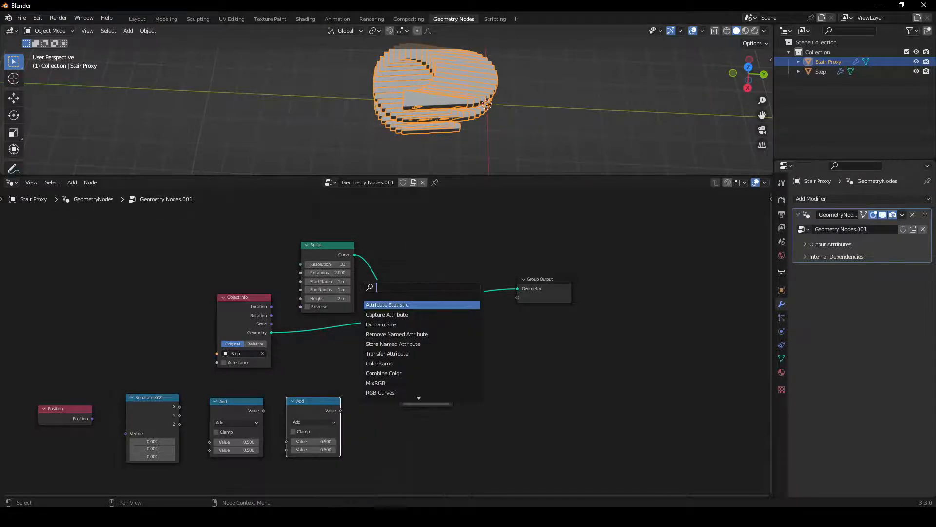
pyautogui.write('comb')
pyautogui.press('Return')
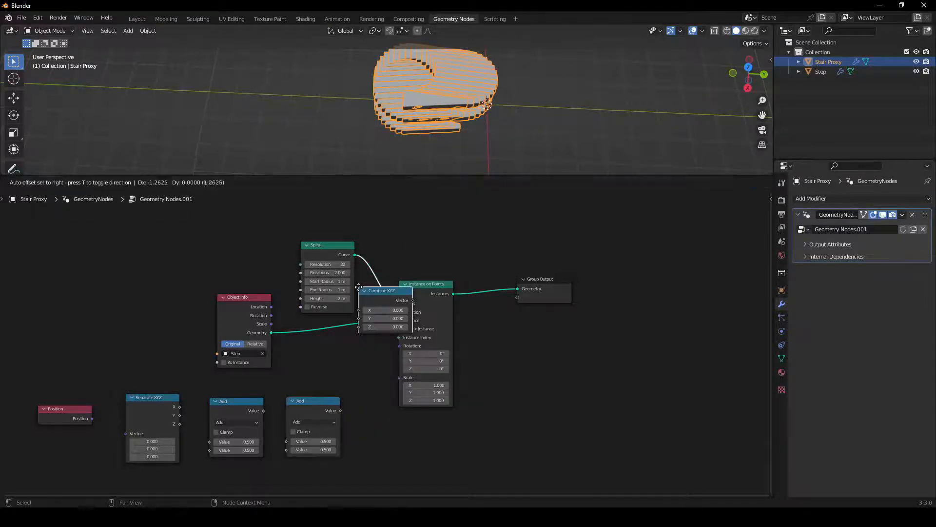
pyautogui.click(357, 368)
# Step: Spread the Instance on Points, Group Output and Combine XYZ nodes out and connect Position to the Separate XYZ vector input
pyautogui.moveTo(432, 287); pyautogui.dragTo(466, 281)
pyautogui.moveTo(539, 283); pyautogui.dragTo(595, 258)
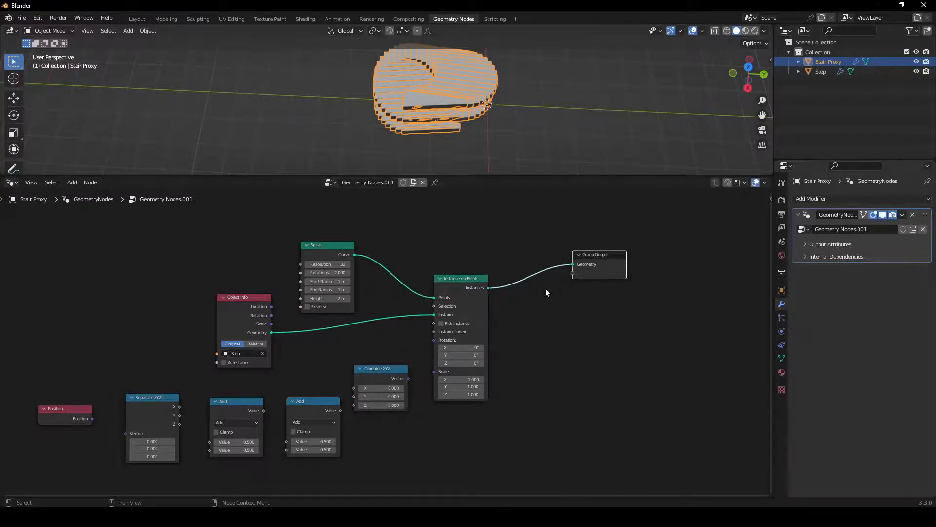
pyautogui.moveTo(370, 375); pyautogui.dragTo(376, 378)
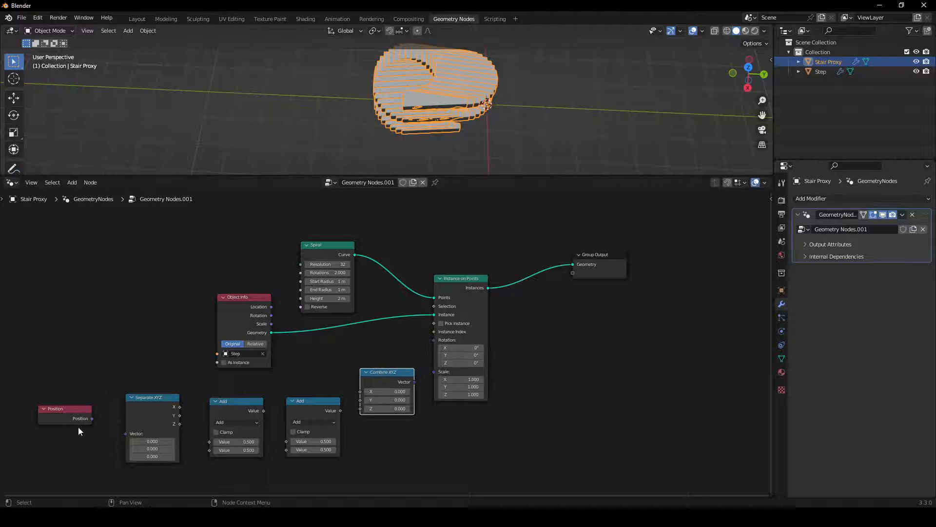
pyautogui.moveTo(92, 418); pyautogui.dragTo(125, 433)
# Step: Set the first Math node to Arctan2 and connect Separate XYZ's Y to its first value and X to its second
pyautogui.scroll(1, 125, 437)
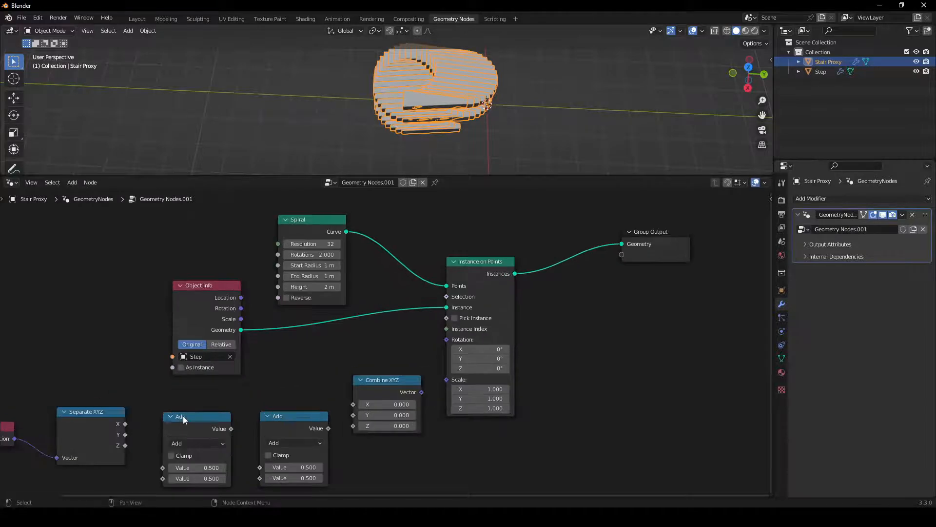
pyautogui.moveTo(183, 415); pyautogui.dragTo(260, 316, button='middle')
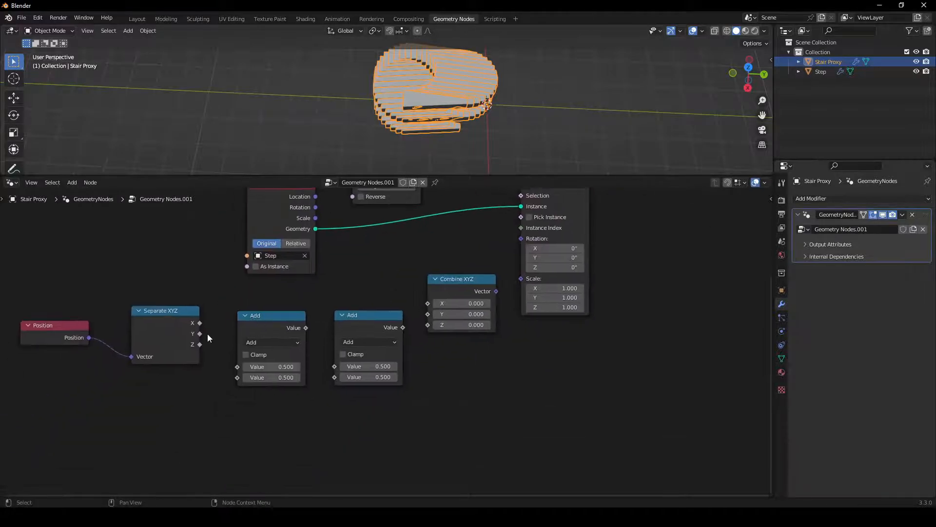
pyautogui.click(252, 345)
pyautogui.click(263, 344)
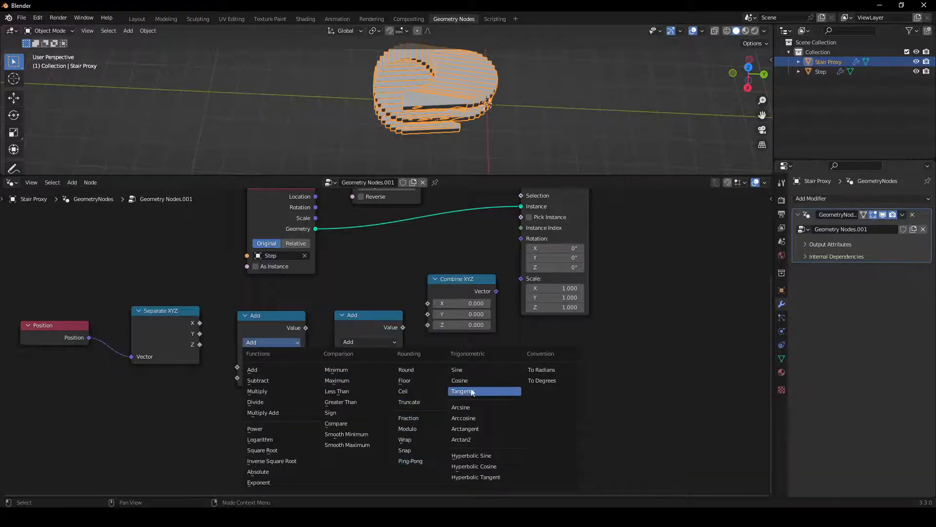
pyautogui.click(475, 438)
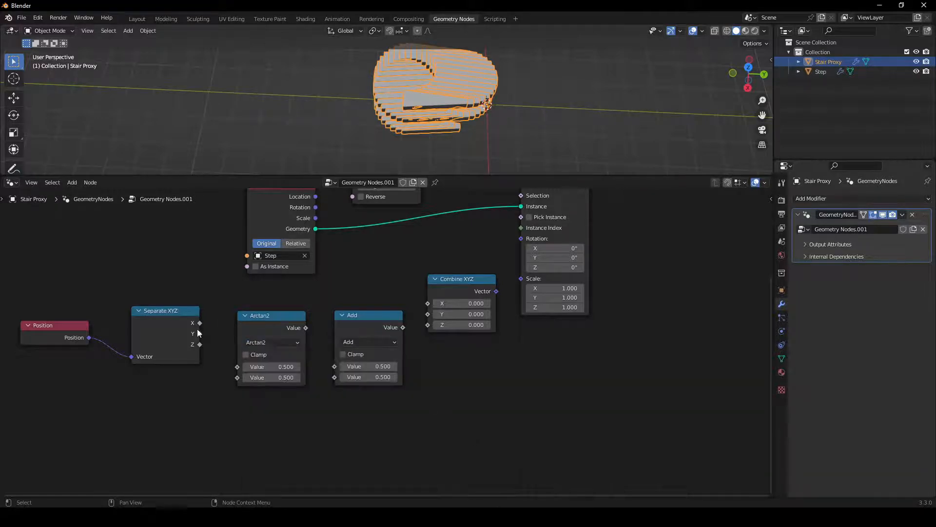
pyautogui.moveTo(199, 323); pyautogui.dragTo(237, 377)
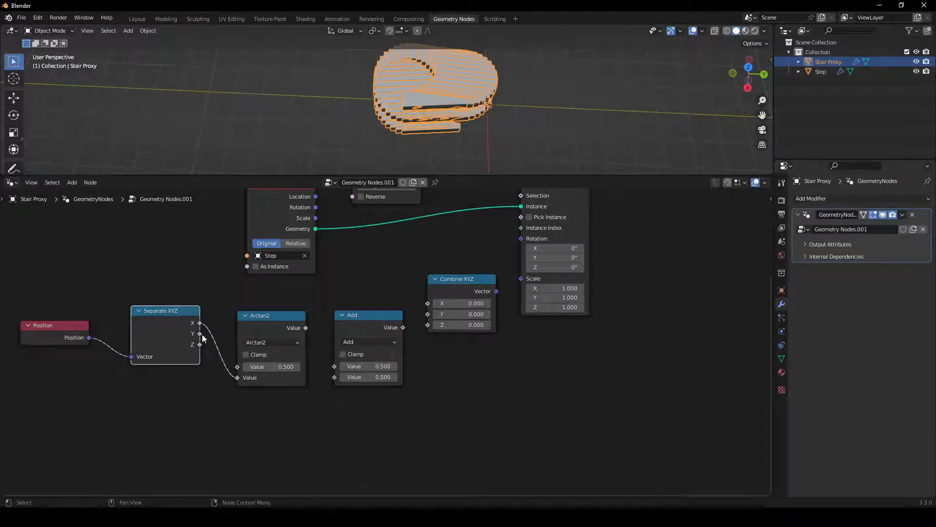
pyautogui.moveTo(200, 335); pyautogui.dragTo(237, 371)
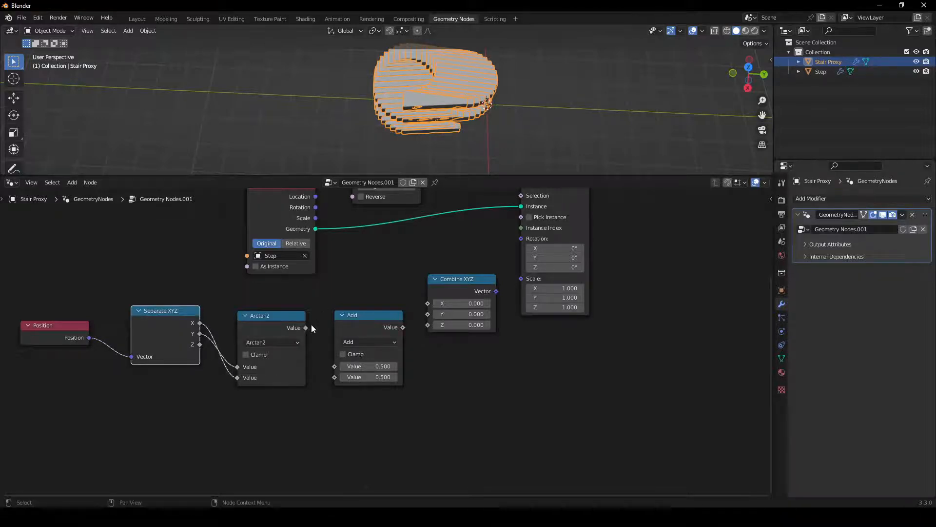
# Step: Wire the Arctan2 output through the Add node into Combine XYZ's Z, and its Vector output into Instance on Points' Rotation
pyautogui.moveTo(306, 328); pyautogui.dragTo(335, 370)
pyautogui.click(404, 331)
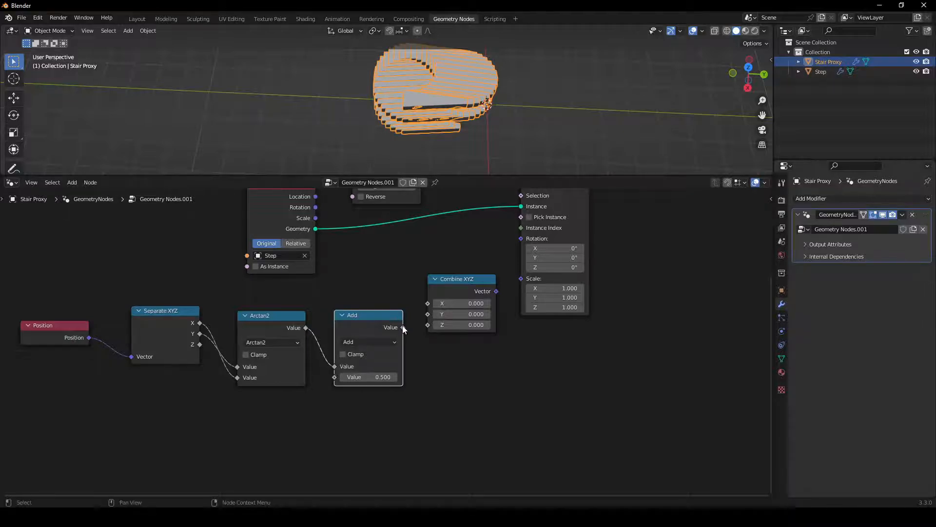
pyautogui.moveTo(402, 328); pyautogui.dragTo(428, 325)
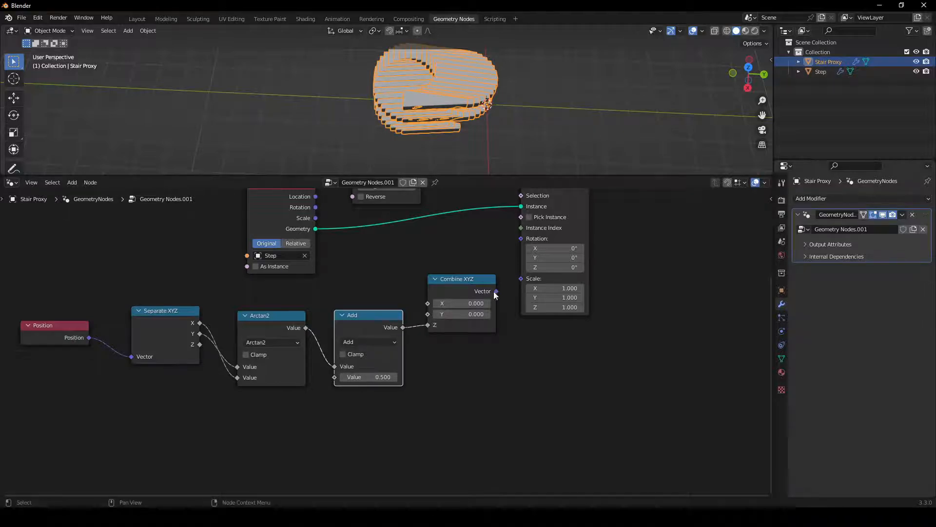
pyautogui.moveTo(497, 291); pyautogui.dragTo(521, 239)
# Step: Enlarge the 3D viewport and set the Add node's second value to pi/2
pyautogui.keyDown('shift'); pyautogui.moveTo(454, 110); pyautogui.dragTo(364, 113, button='middle'); pyautogui.keyUp('shift')
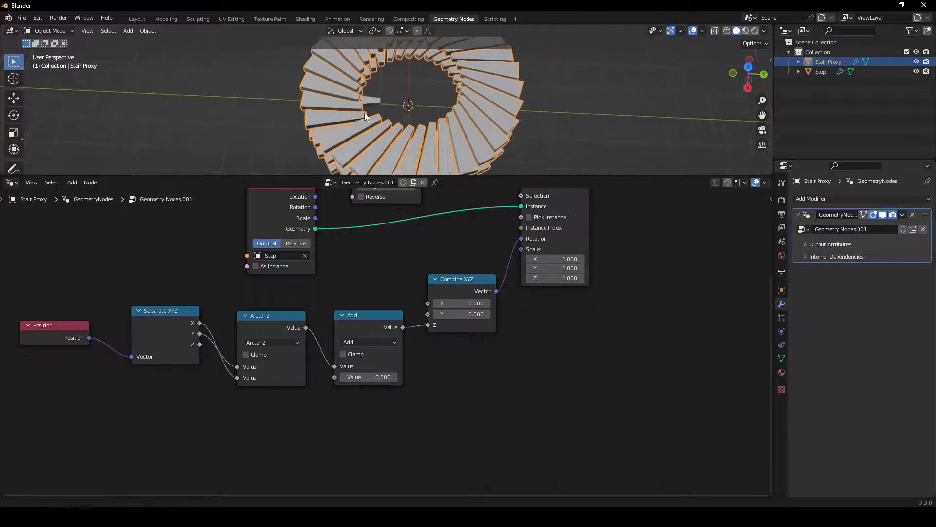
pyautogui.moveTo(430, 176); pyautogui.dragTo(429, 268)
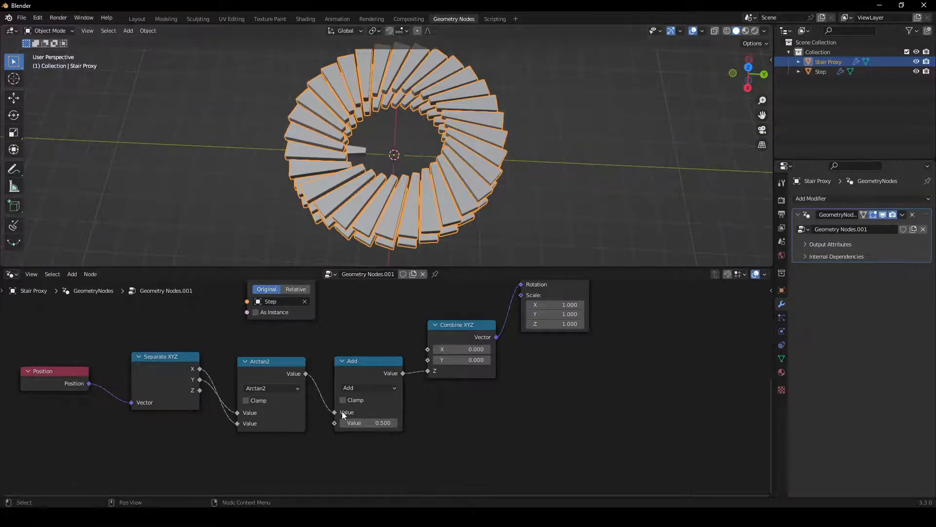
pyautogui.click(367, 422)
pyautogui.write('pi/2')
pyautogui.press('Return')
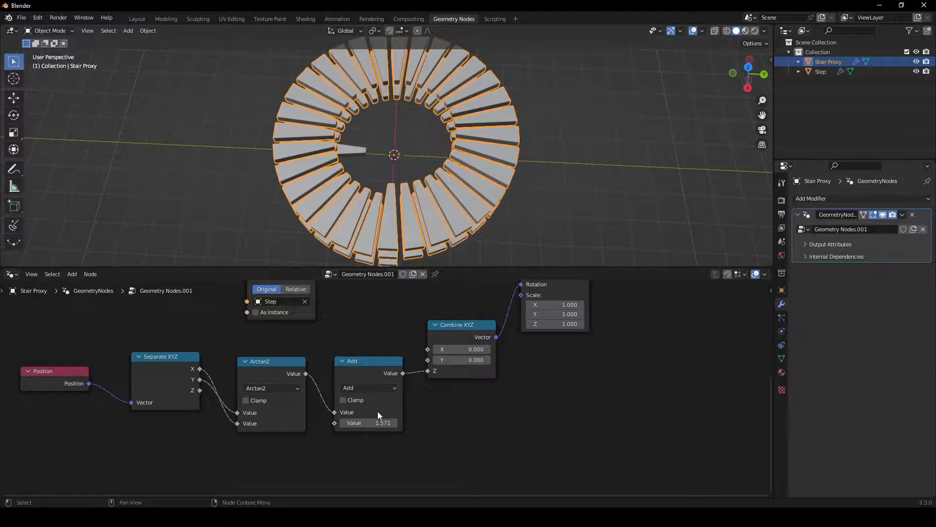
# Step: Examine the orientation and spacing of the instanced steps in top view and from the side
pyautogui.click(566, 98)
pyautogui.click(484, 92)
pyautogui.press('KP_7')
pyautogui.scroll(3, 472, 125)
pyautogui.scroll(-4, 472, 125)
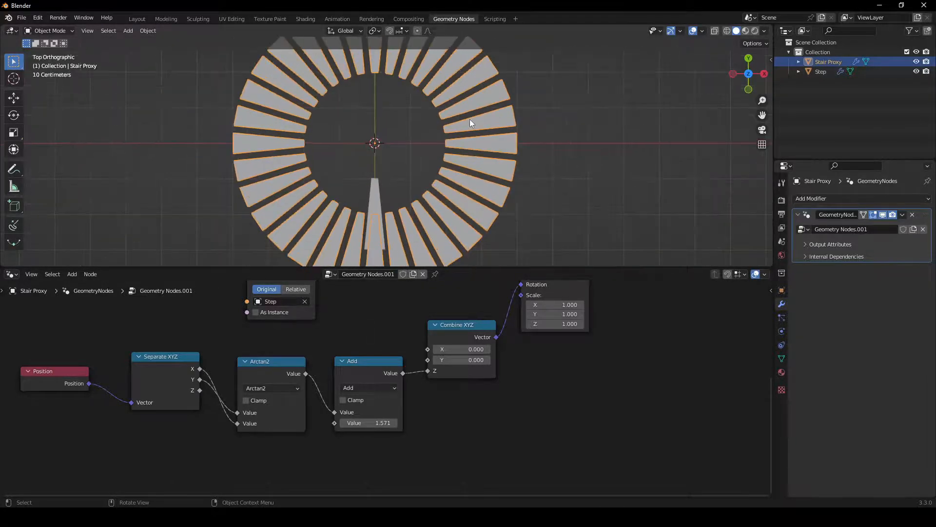
pyautogui.moveTo(640, 355); pyautogui.dragTo(545, 387, button='middle')
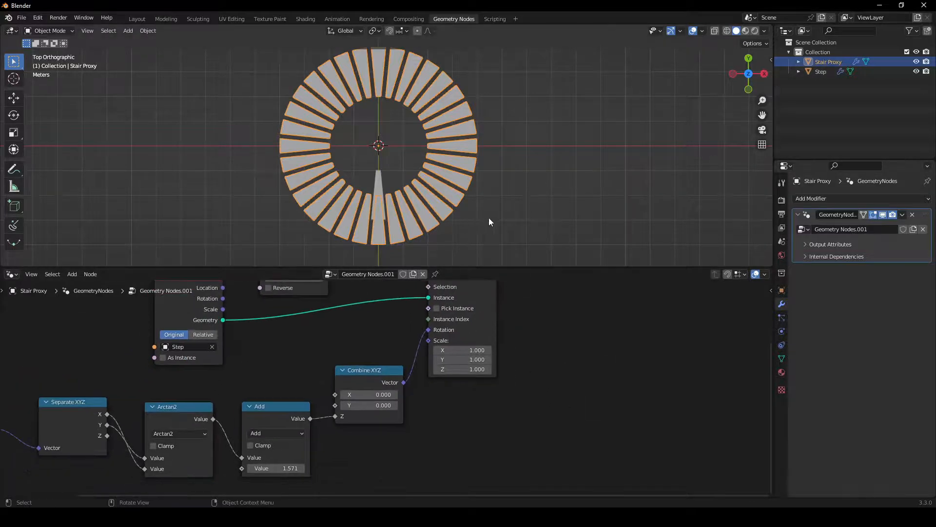
pyautogui.moveTo(489, 219); pyautogui.dragTo(507, 110, button='middle')
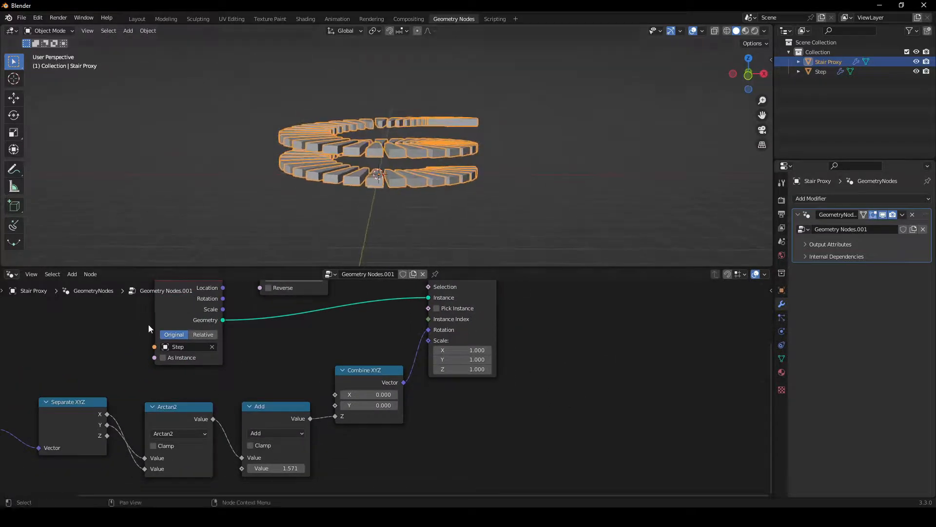
# Step: Set the Spiral node's height to 20 m
pyautogui.moveTo(266, 341); pyautogui.dragTo(315, 433, button='middle')
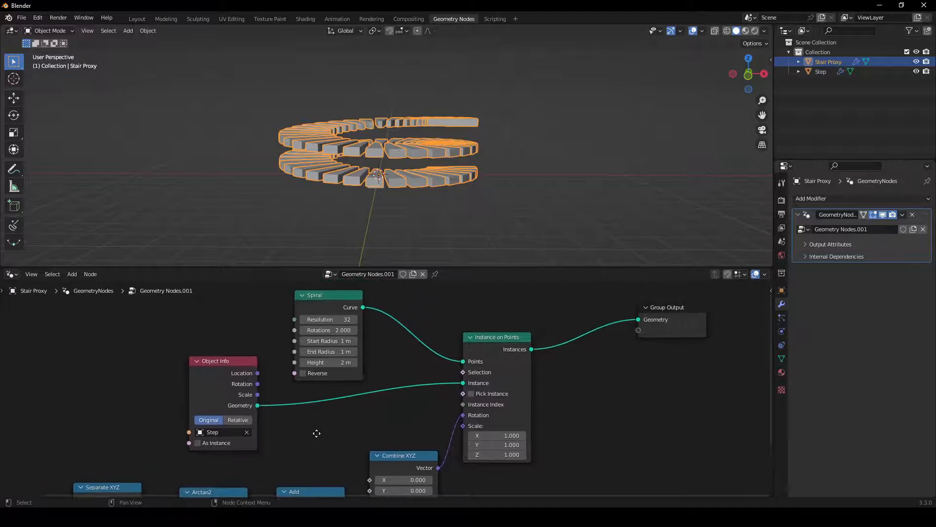
pyautogui.moveTo(324, 361); pyautogui.dragTo(390, 362)
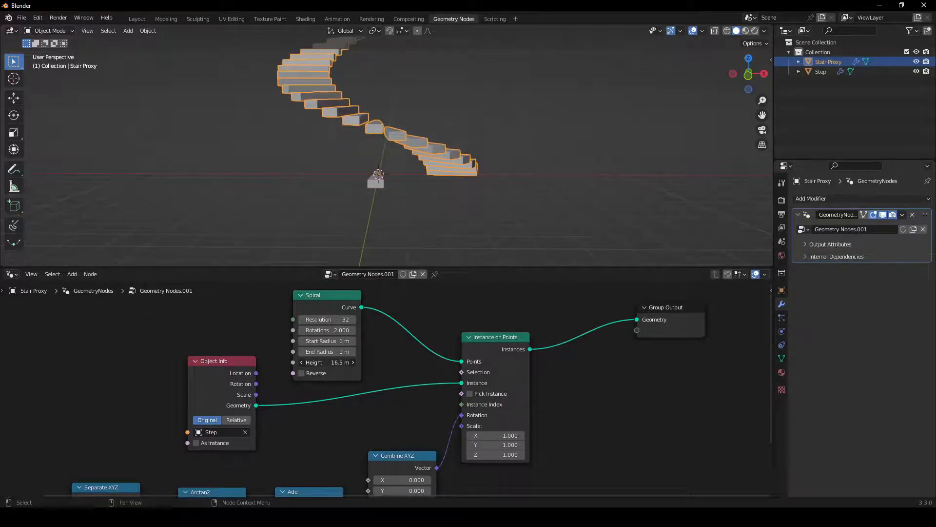
pyautogui.click(325, 362)
pyautogui.write('20')
pyautogui.press('Return')
# Step: Add a Translate Instances node on the link between Instance on Points and Group Output
pyautogui.scroll(3, 398, 130)
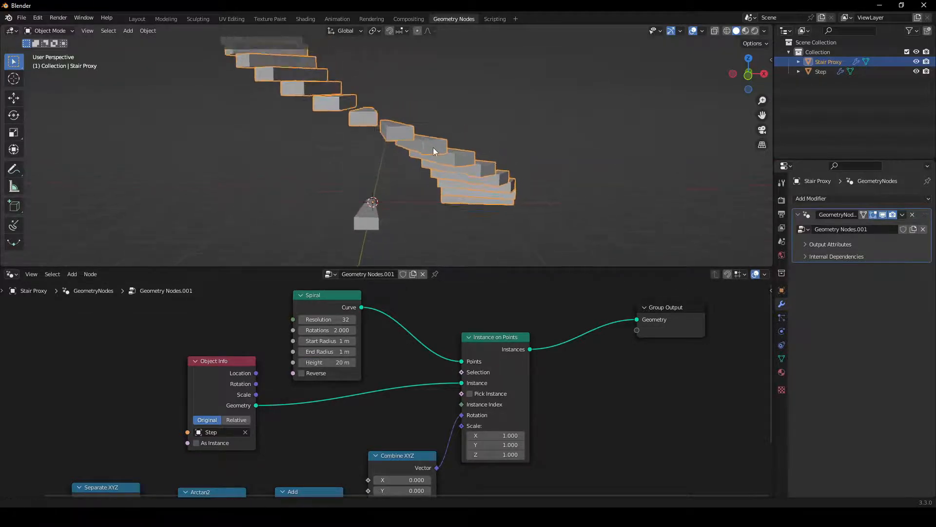
pyautogui.moveTo(434, 177); pyautogui.dragTo(479, 174, button='middle')
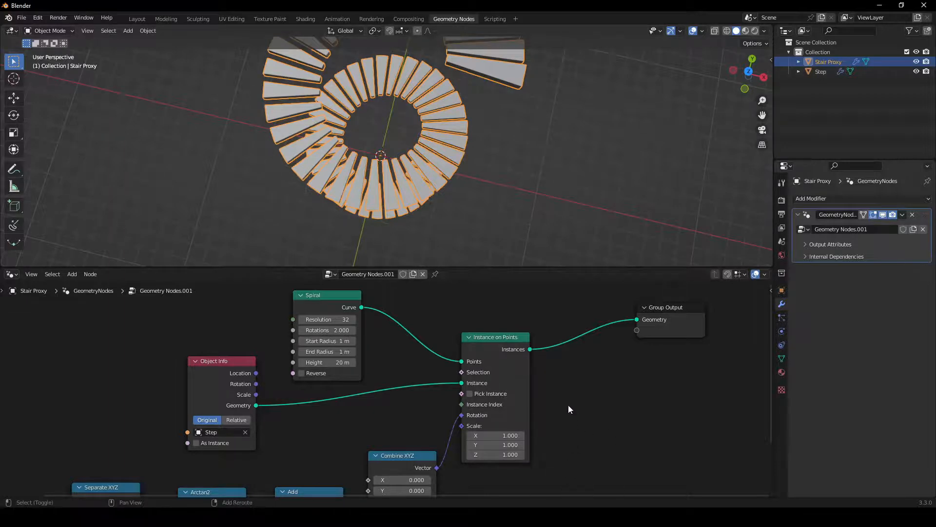
pyautogui.hotkey('shift', 'a')
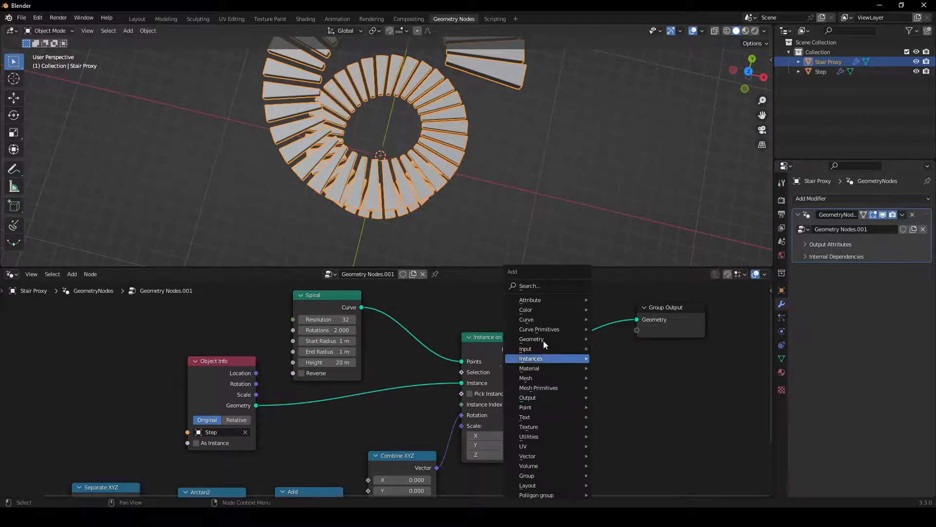
pyautogui.click(543, 285)
pyautogui.write('tranm')
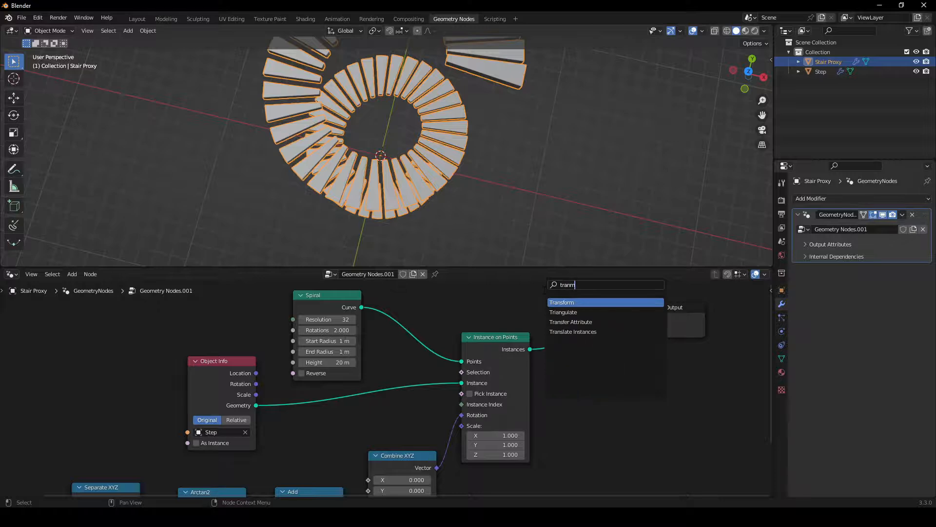
pyautogui.press('Down')
pyautogui.press('Down')
pyautogui.press('Down')
pyautogui.press('Return')
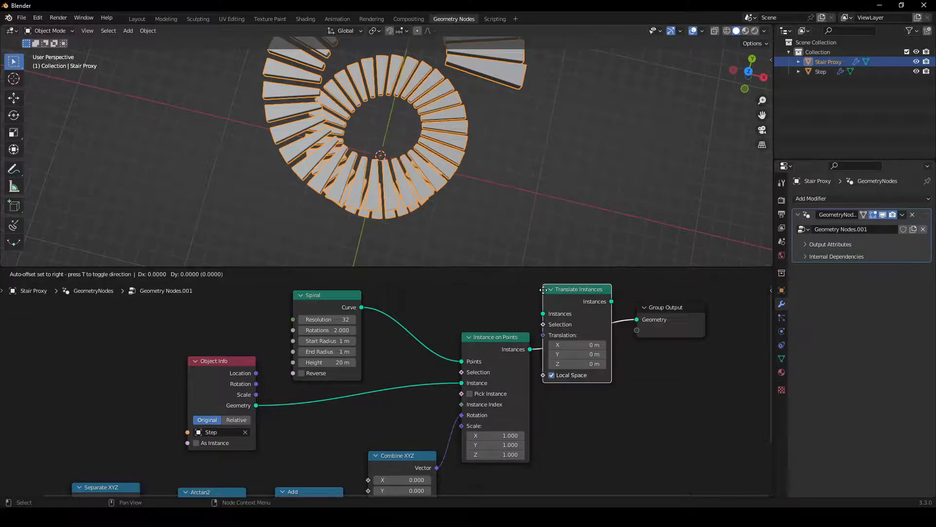
pyautogui.click(569, 315)
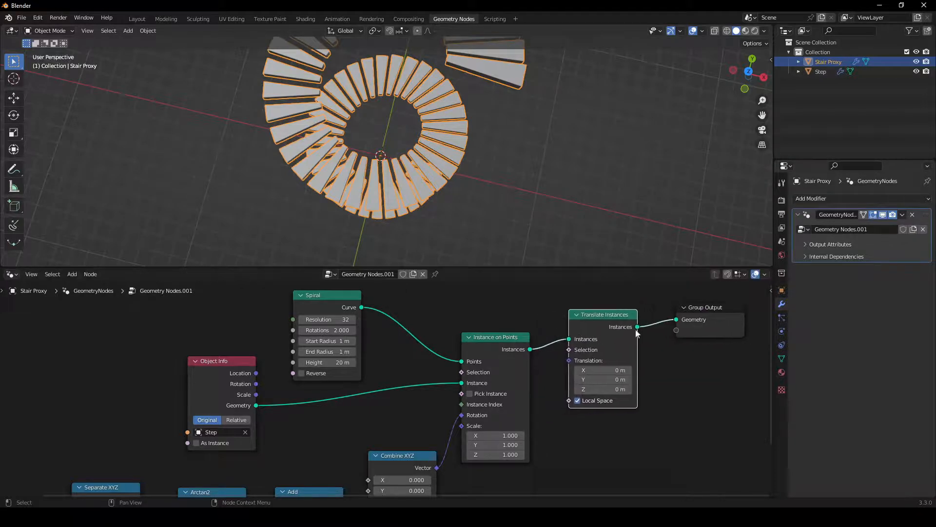
# Step: In top view with the staircase selected, set the Translate Instances node's Y translation to 1 m to pull the steps inward
pyautogui.click(562, 183)
pyautogui.press('KP_7')
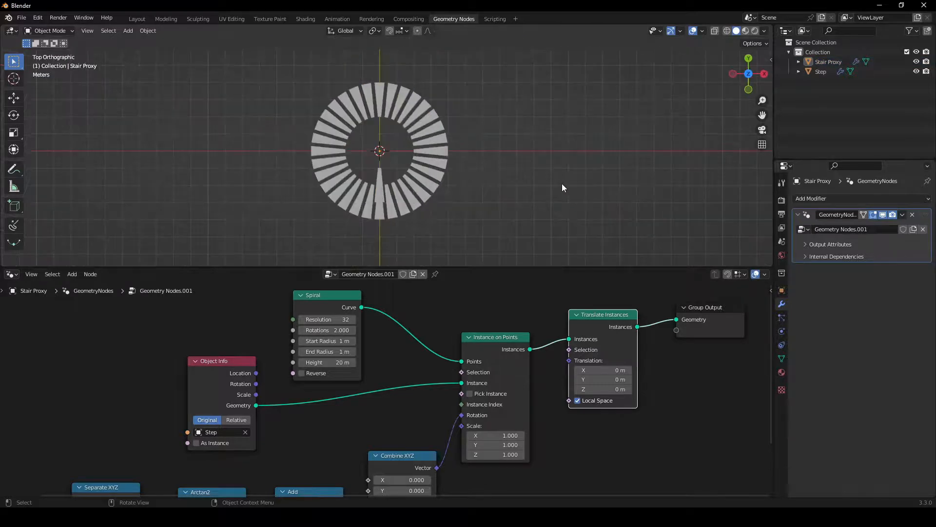
pyautogui.click(407, 183)
pyautogui.scroll(2, 595, 332)
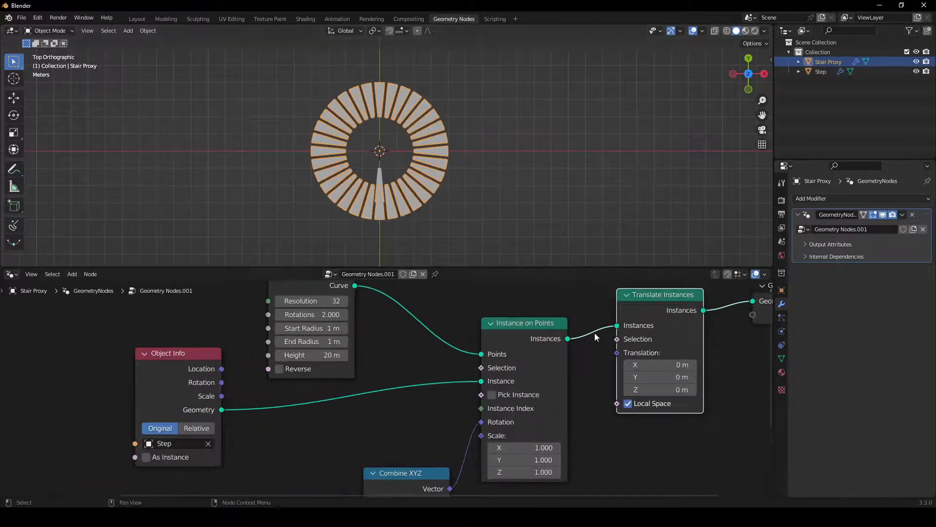
pyautogui.keyDown('shift'); pyautogui.scroll(-1, 655, 434); pyautogui.keyUp('shift')
pyautogui.moveTo(648, 429); pyautogui.dragTo(624, 431, button='middle')
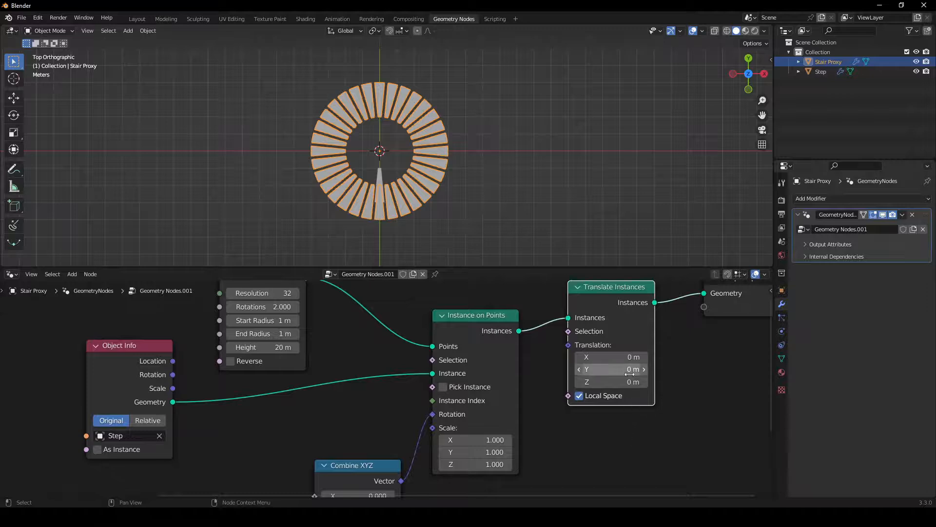
pyautogui.moveTo(609, 373)
pyautogui.mouseDown()
pyautogui.moveTo(633, 373)
pyautogui.moveTo(612, 374)
pyautogui.mouseUp()
pyautogui.click(612, 374)
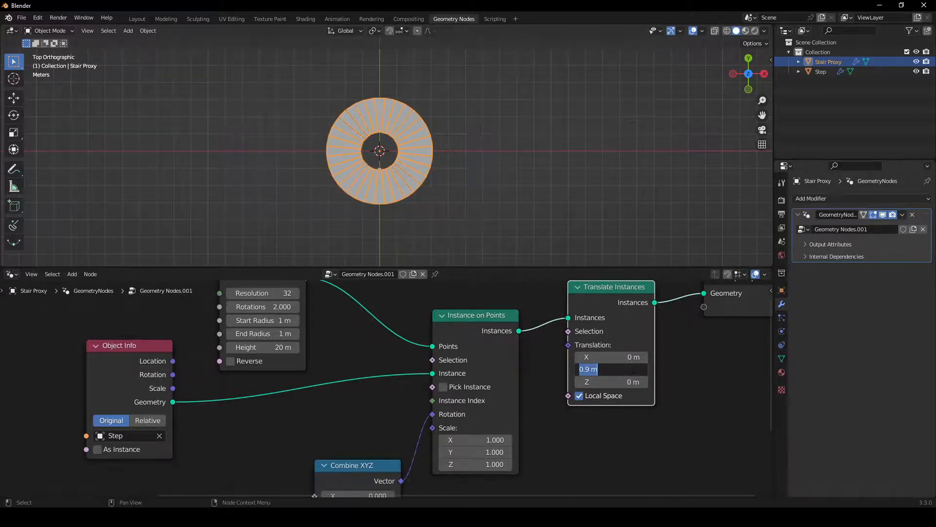
pyautogui.write('1')
pyautogui.press('Return')
# Step: Check the vertical gaps between neighbouring steps up close and set the Spiral node's height to 18 m
pyautogui.click(427, 200)
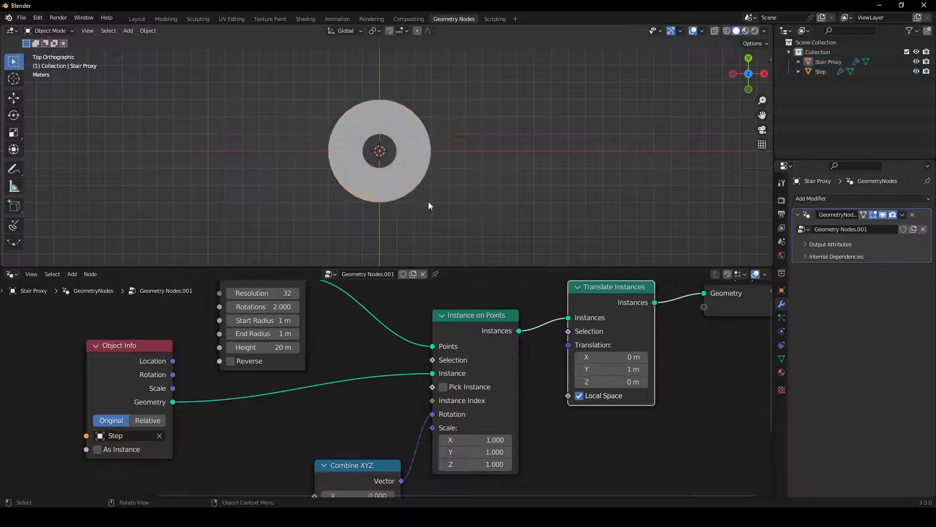
pyautogui.moveTo(429, 201); pyautogui.dragTo(439, 119, button='middle')
pyautogui.scroll(6, 385, 144)
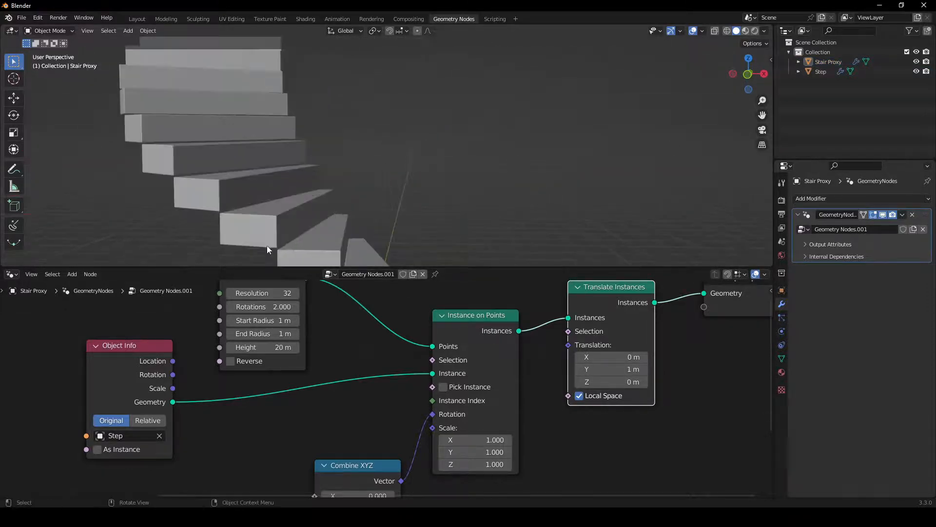
pyautogui.keyDown('shift'); pyautogui.moveTo(267, 245); pyautogui.dragTo(322, 228, button='middle'); pyautogui.keyUp('shift')
pyautogui.scroll(3, 376, 220)
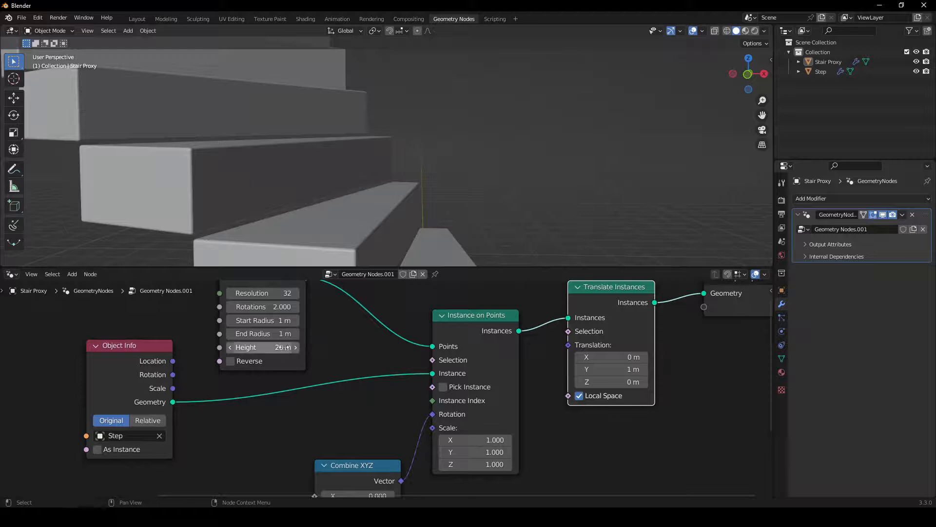
pyautogui.moveTo(283, 347); pyautogui.dragTo(274, 347)
# Step: Enlarge the node editor and tidy the node layout by moving the Position node and the Object Info node
pyautogui.scroll(-4, 370, 178)
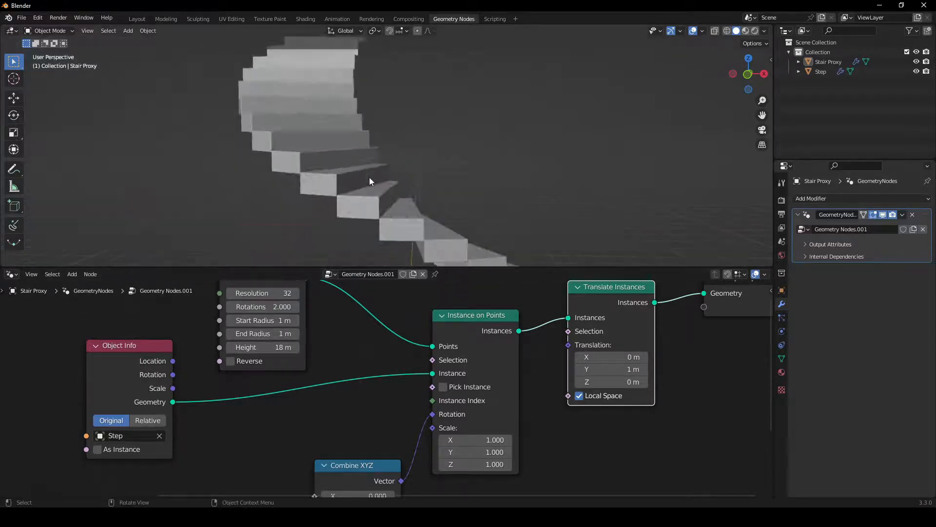
pyautogui.scroll(-3, 369, 177)
pyautogui.moveTo(400, 161); pyautogui.dragTo(416, 172, button='middle')
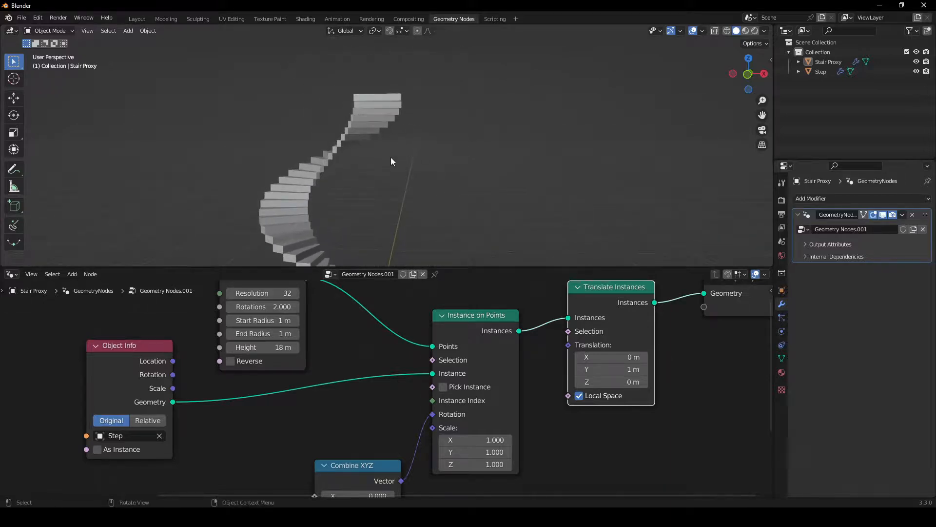
pyautogui.moveTo(373, 193); pyautogui.dragTo(440, 111, button='middle')
pyautogui.scroll(-1, 343, 406)
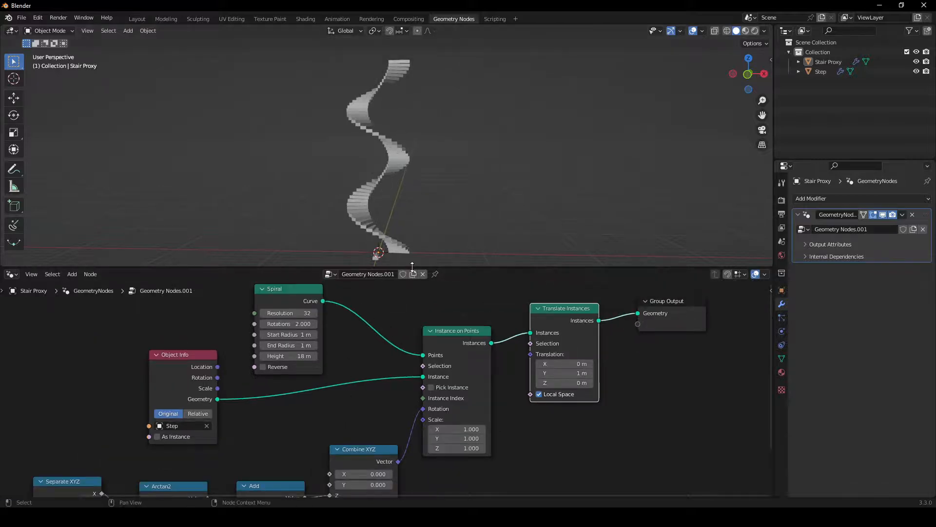
pyautogui.moveTo(412, 266); pyautogui.dragTo(412, 130)
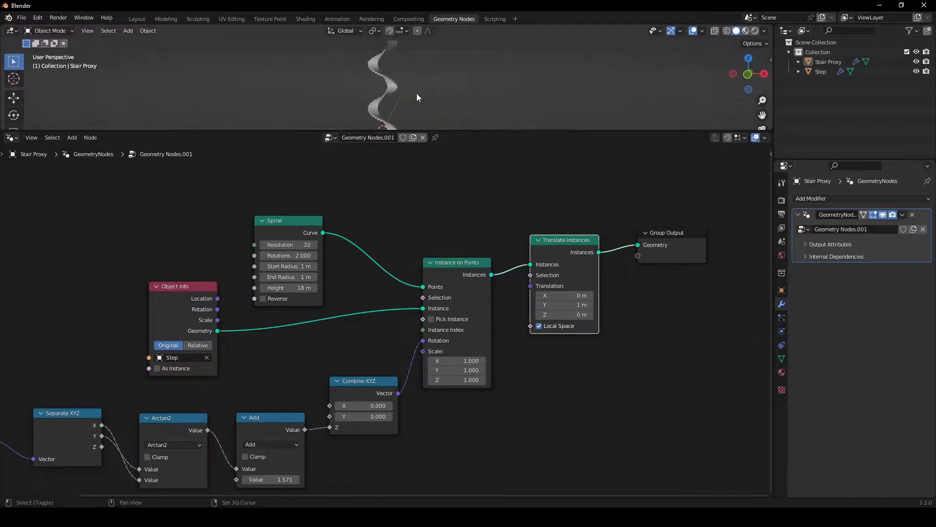
pyautogui.moveTo(417, 98); pyautogui.dragTo(423, 124, button='middle')
pyautogui.moveTo(451, 232); pyautogui.dragTo(514, 200, button='middle')
pyautogui.moveTo(37, 403); pyautogui.dragTo(61, 401)
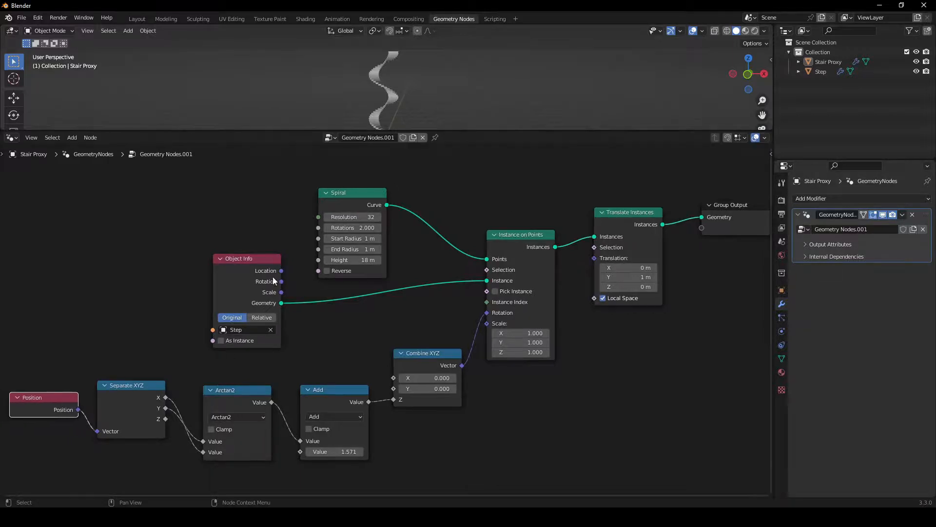
pyautogui.moveTo(255, 261); pyautogui.dragTo(274, 277)
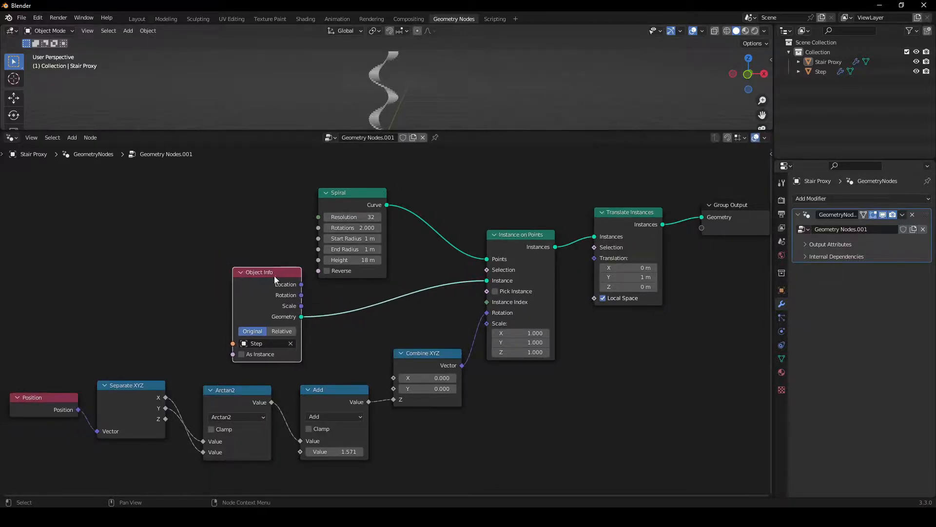
pyautogui.moveTo(649, 412)
pyautogui.keyDown('shift'); pyautogui.mouseDown(button='middle')
pyautogui.moveTo(630, 404)
pyautogui.moveTo(645, 408)
pyautogui.mouseUp(button='middle'); pyautogui.keyUp('shift')
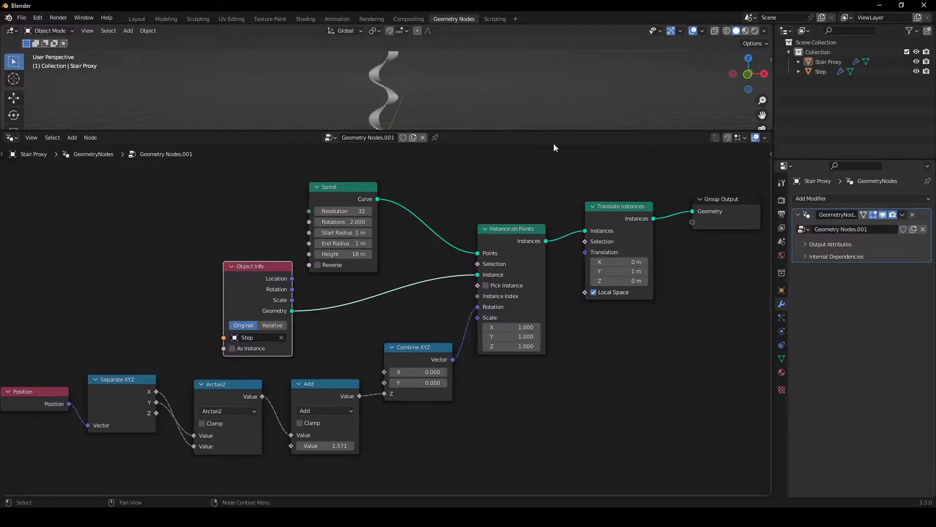
pyautogui.moveTo(376, 111); pyautogui.dragTo(423, 89, button='middle')
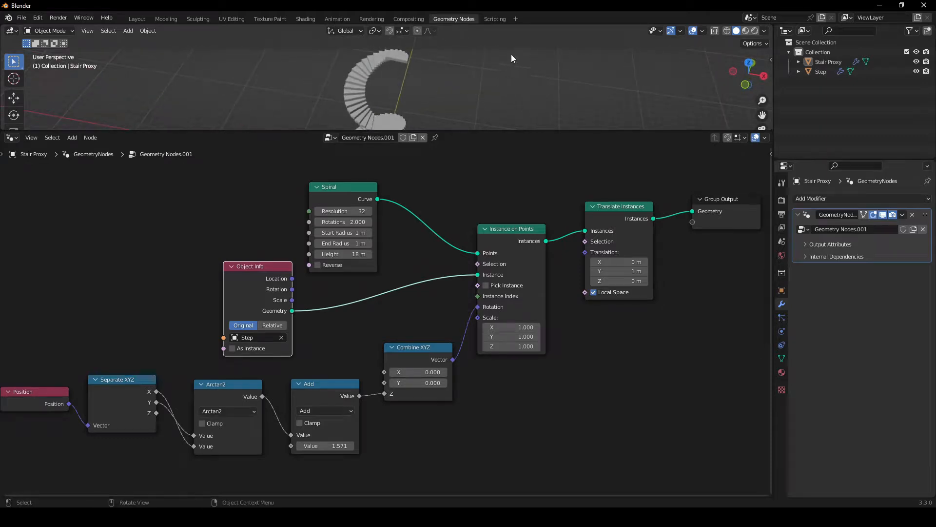
pyautogui.moveTo(501, 61); pyautogui.dragTo(484, 108, button='middle')
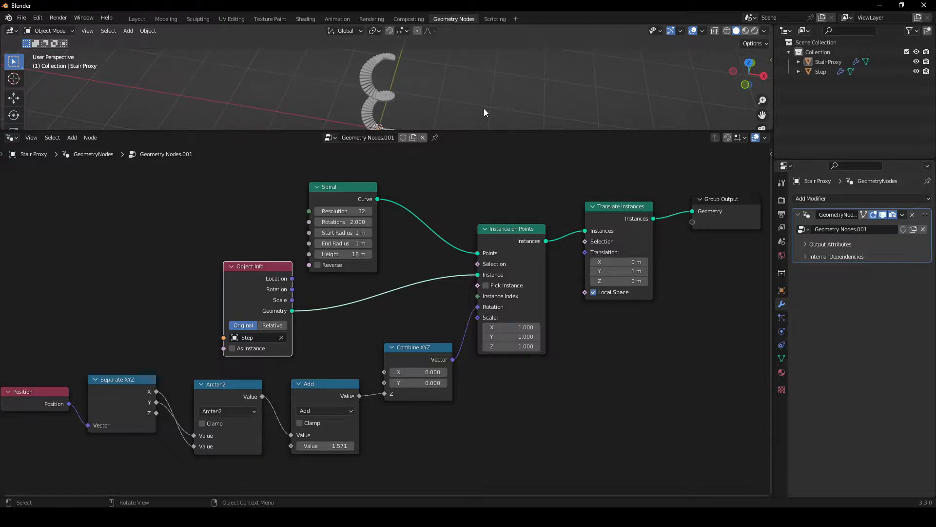